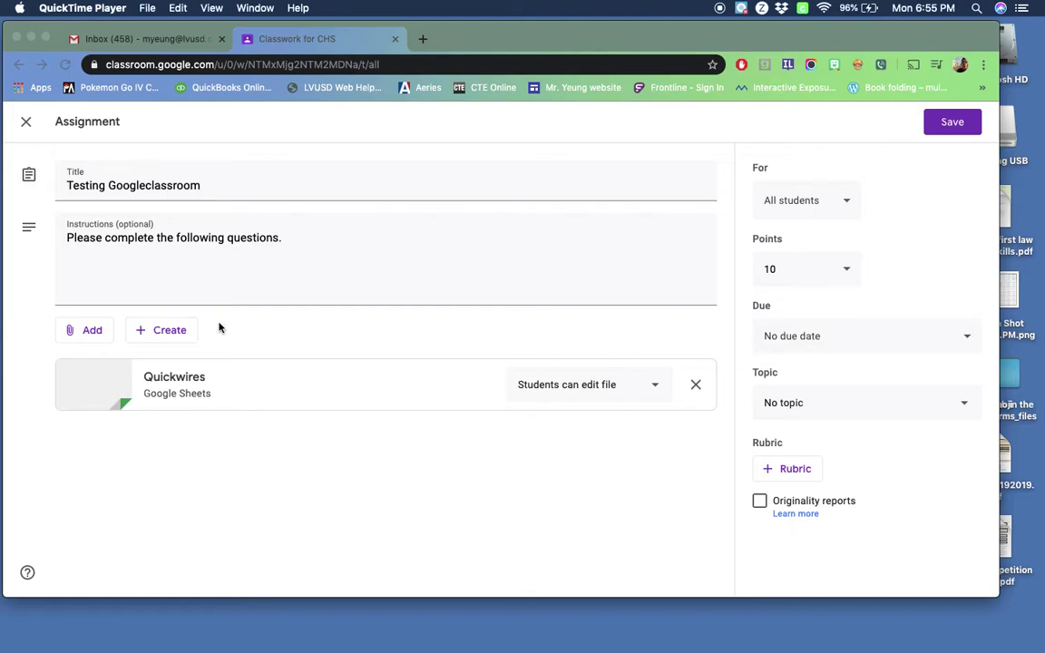
# Step: Attach a new Untitled Google Form to the Testing Googleclassroom assignment and open its editor
pyautogui.click(168, 331)
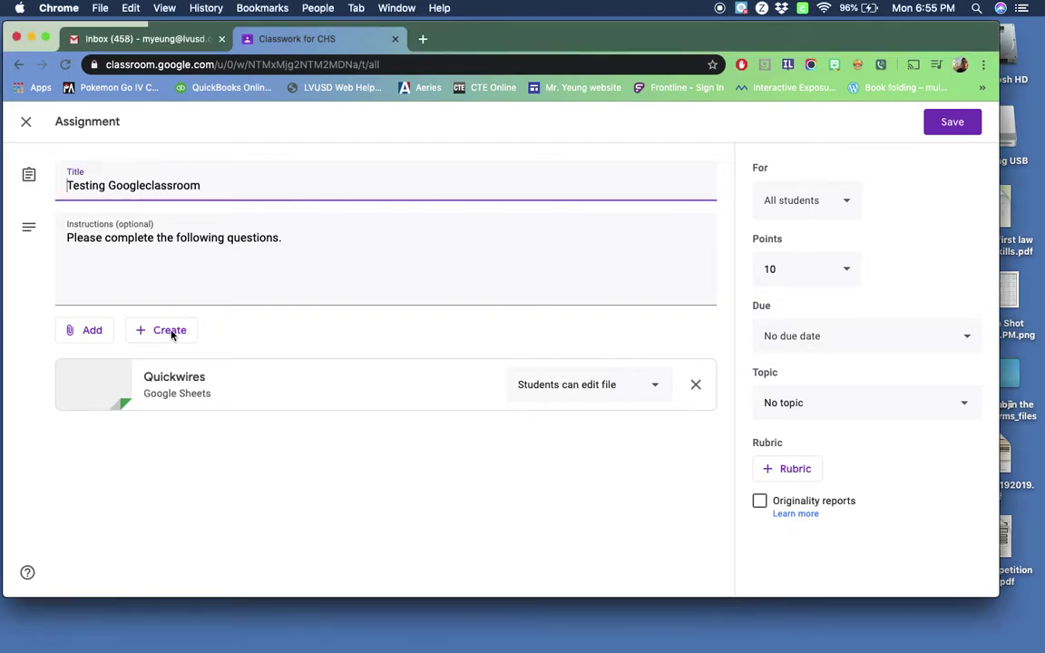
pyautogui.click(159, 332)
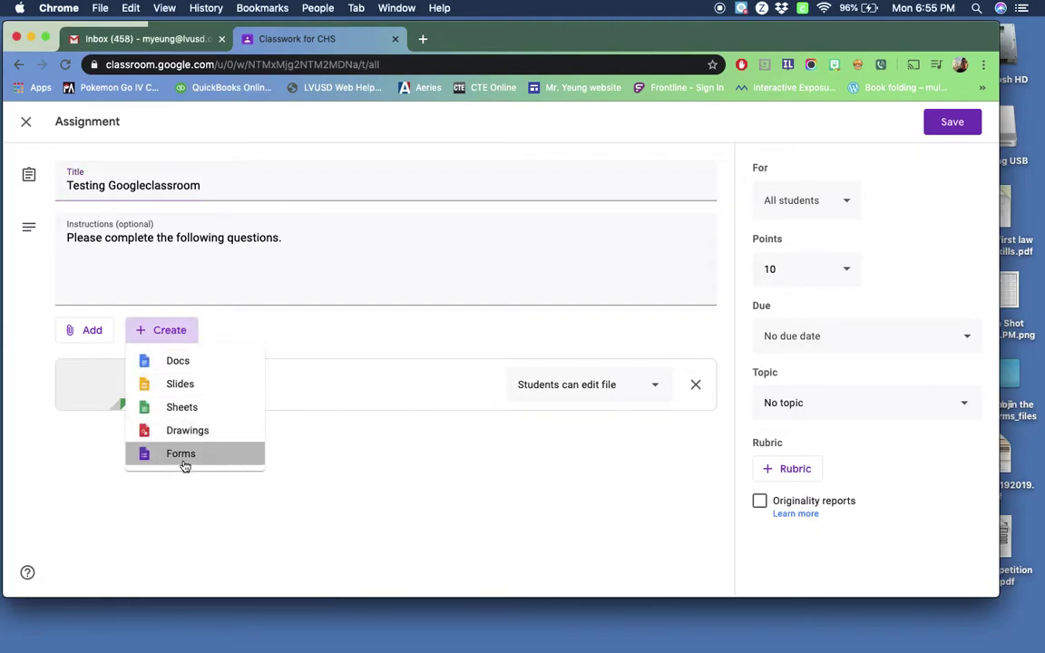
pyautogui.click(184, 456)
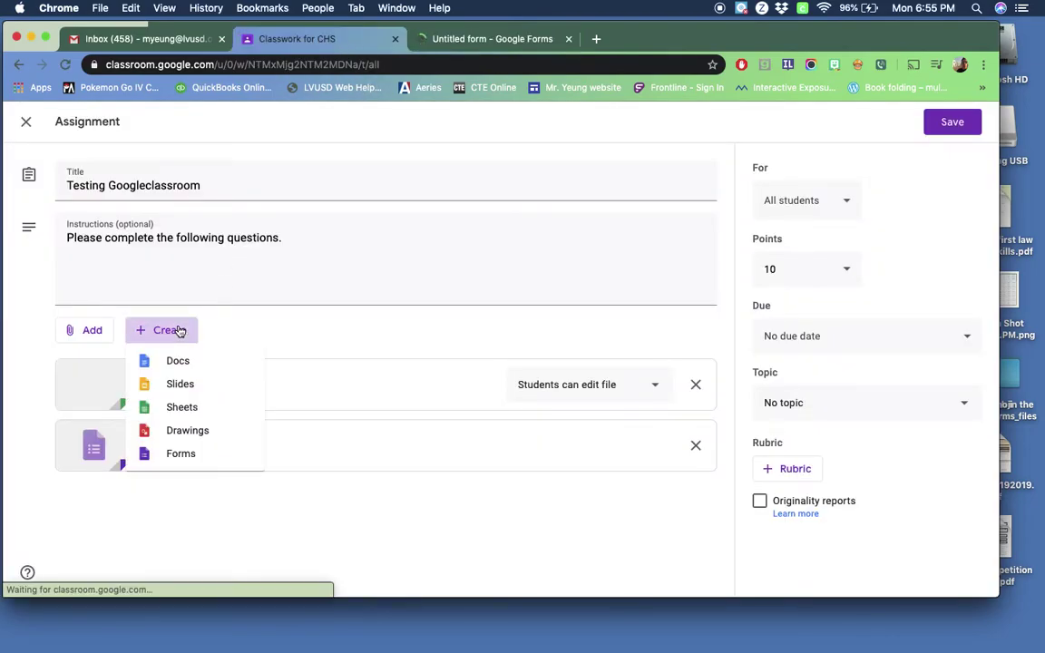
pyautogui.click(278, 338)
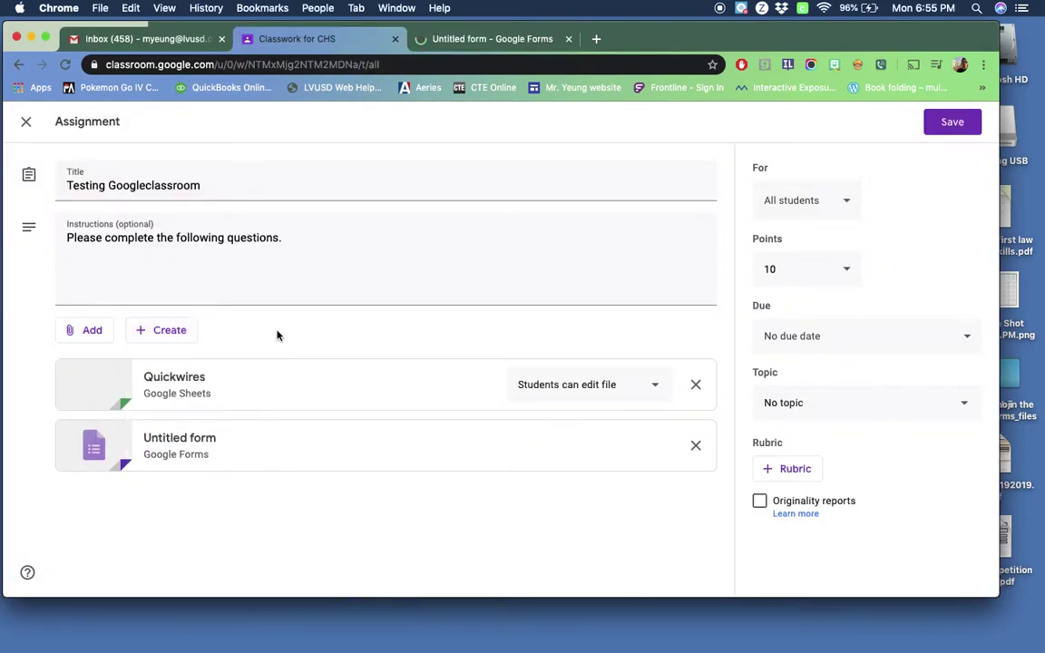
pyautogui.click(476, 39)
pyautogui.click(343, 38)
pyautogui.click(433, 39)
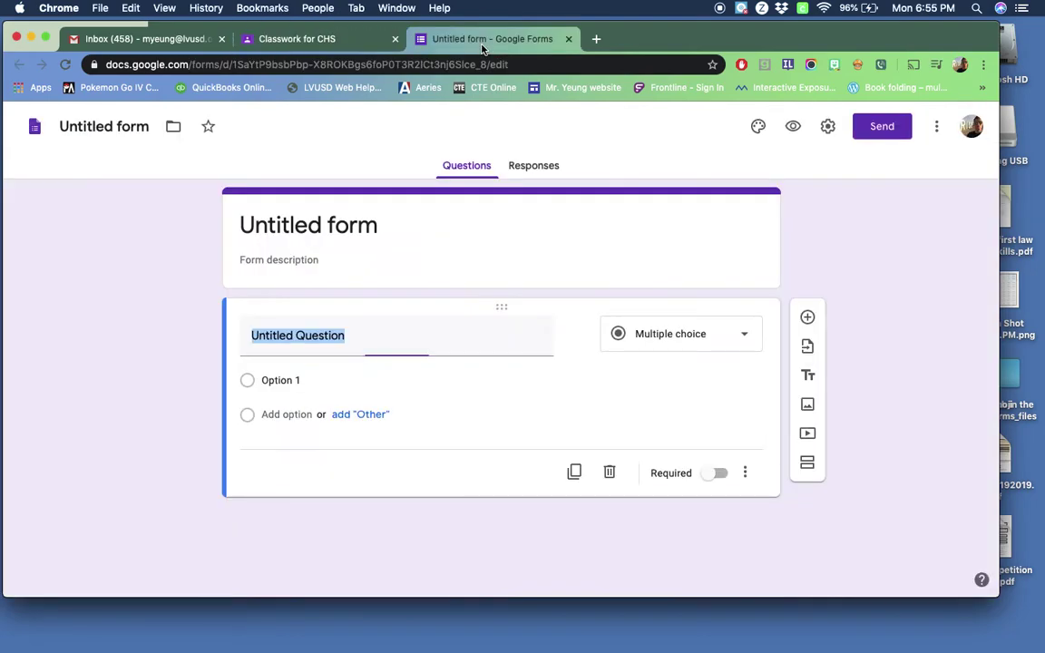
# Step: Change the form title from Untitled form to 'Attendance'
pyautogui.click(309, 41)
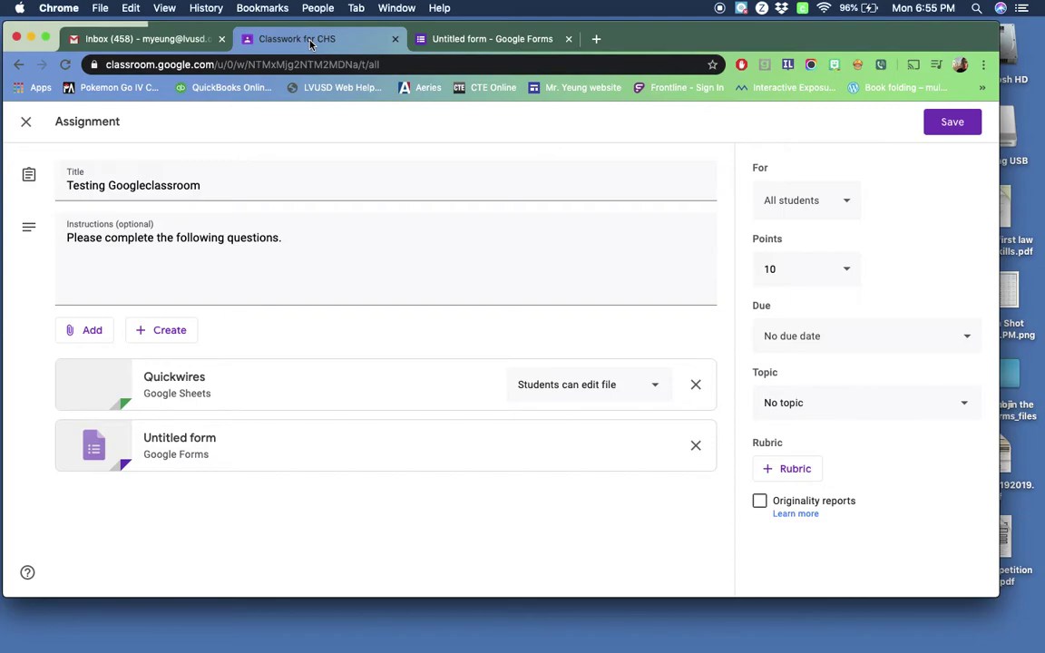
pyautogui.click(477, 41)
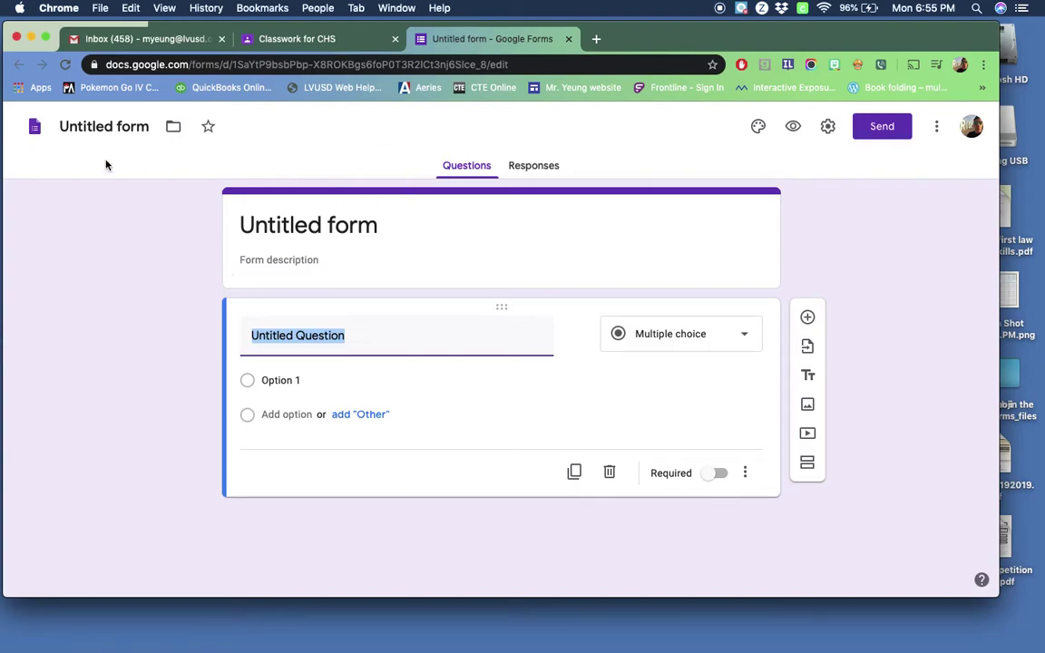
pyautogui.click(327, 234)
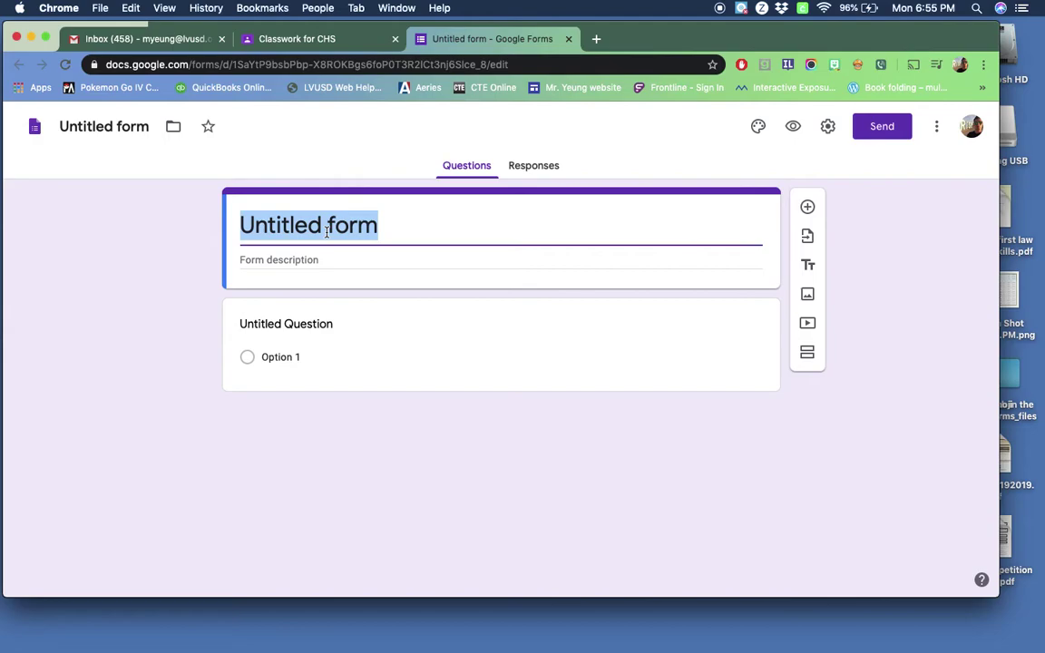
pyautogui.write('Att')
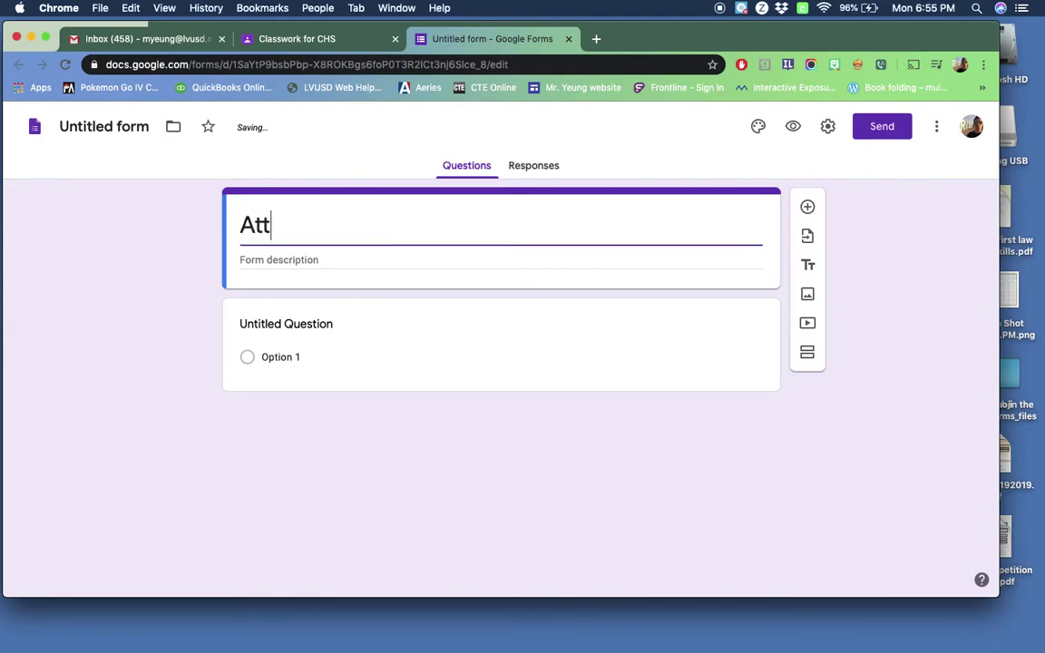
pyautogui.write('endance')
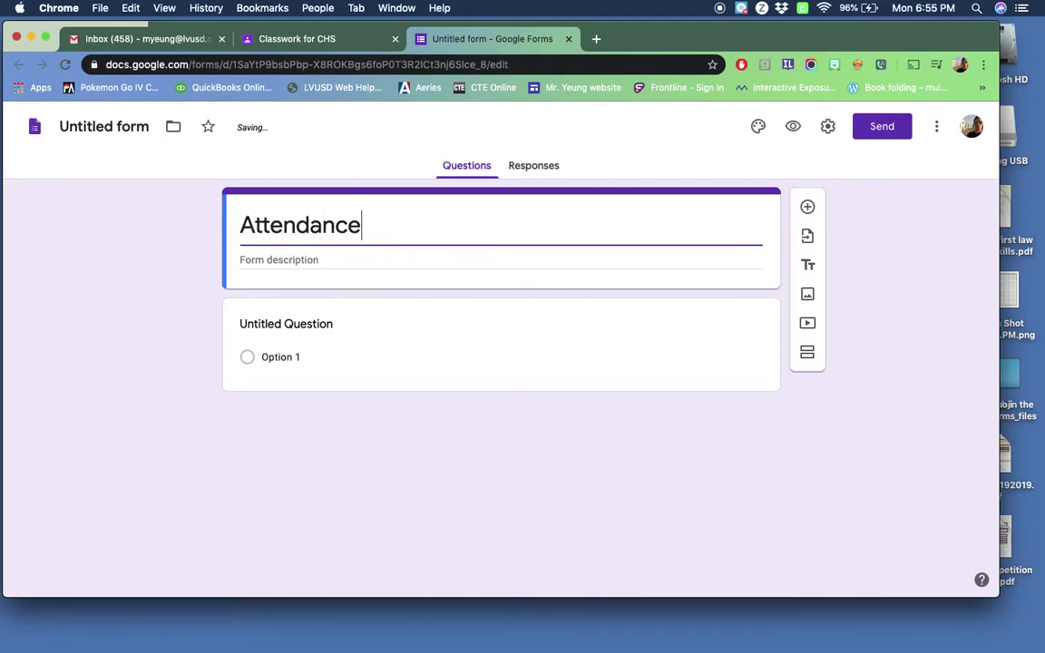
pyautogui.click(105, 122)
pyautogui.click(103, 295)
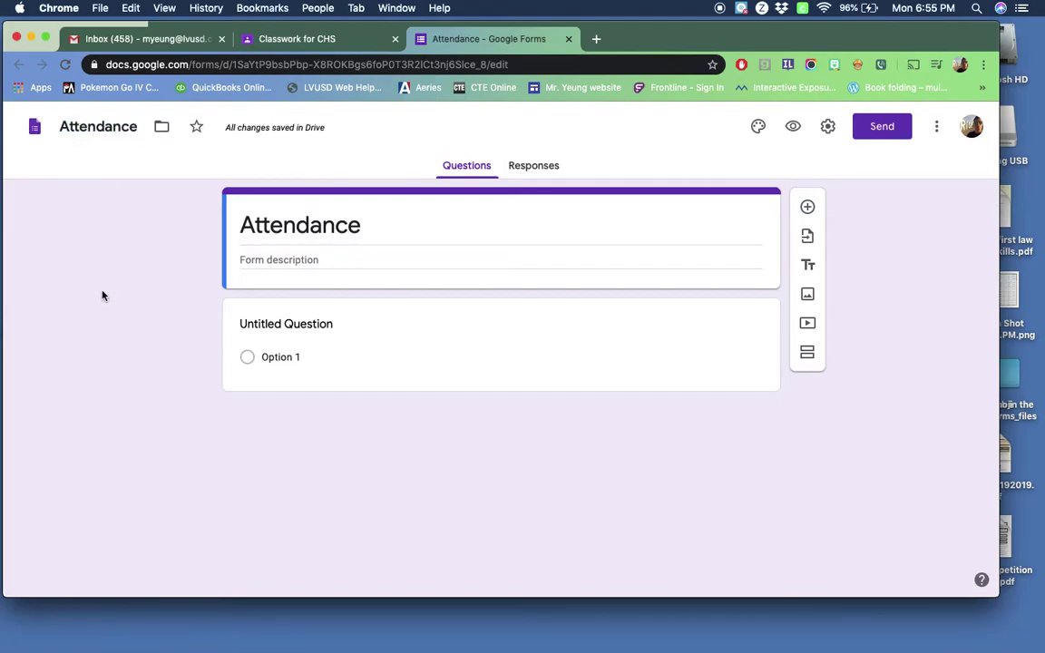
pyautogui.click(270, 324)
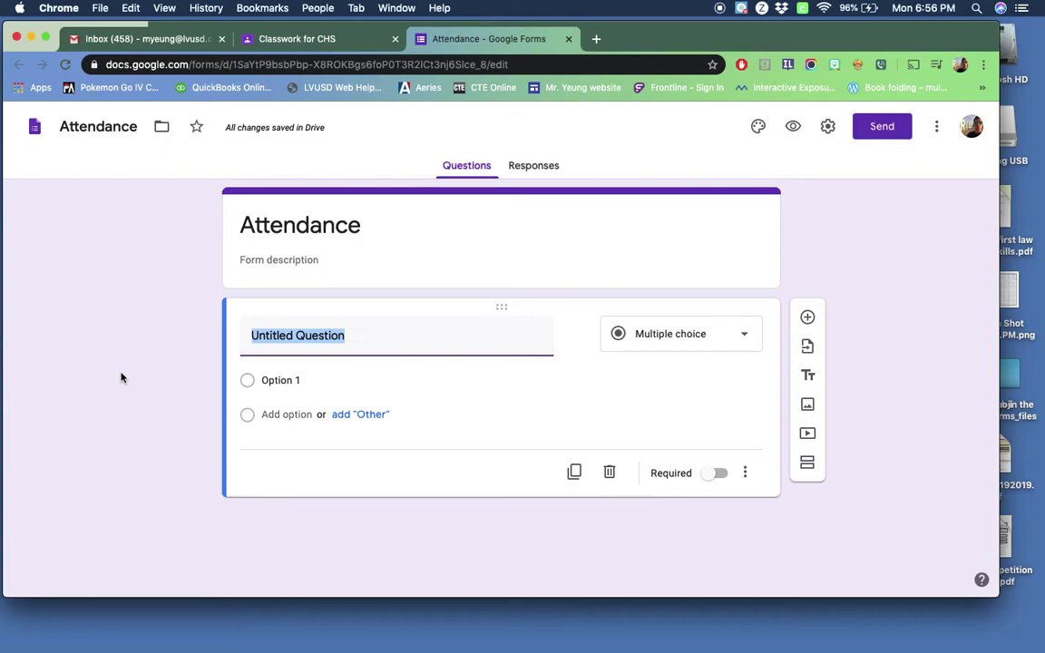
pyautogui.click(365, 336)
# Step: Retitle the first question 'Students Name' and keep Short answer as its type
pyautogui.moveTo(365, 335); pyautogui.dragTo(220, 338)
pyautogui.press('BackSpace')
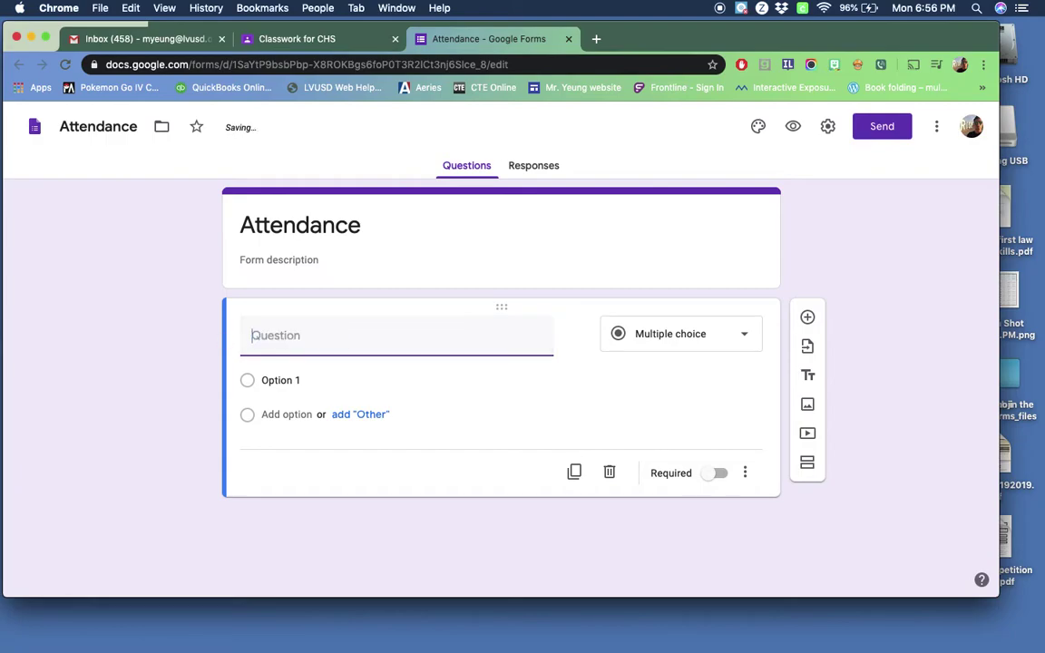
pyautogui.write('N')
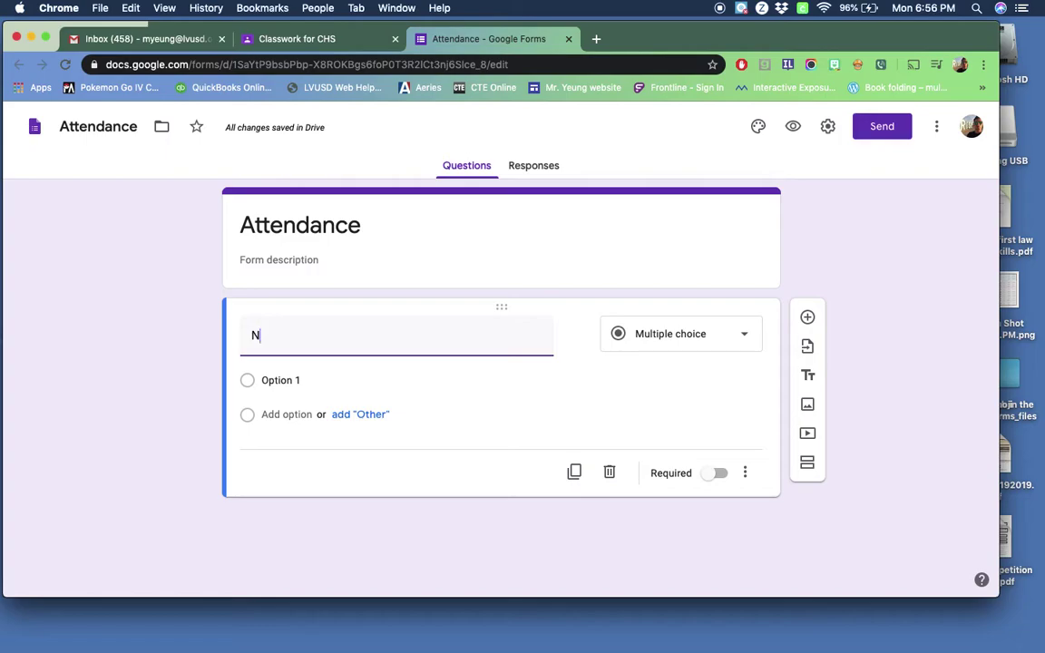
pyautogui.press('BackSpace')
pyautogui.write('Students Name')
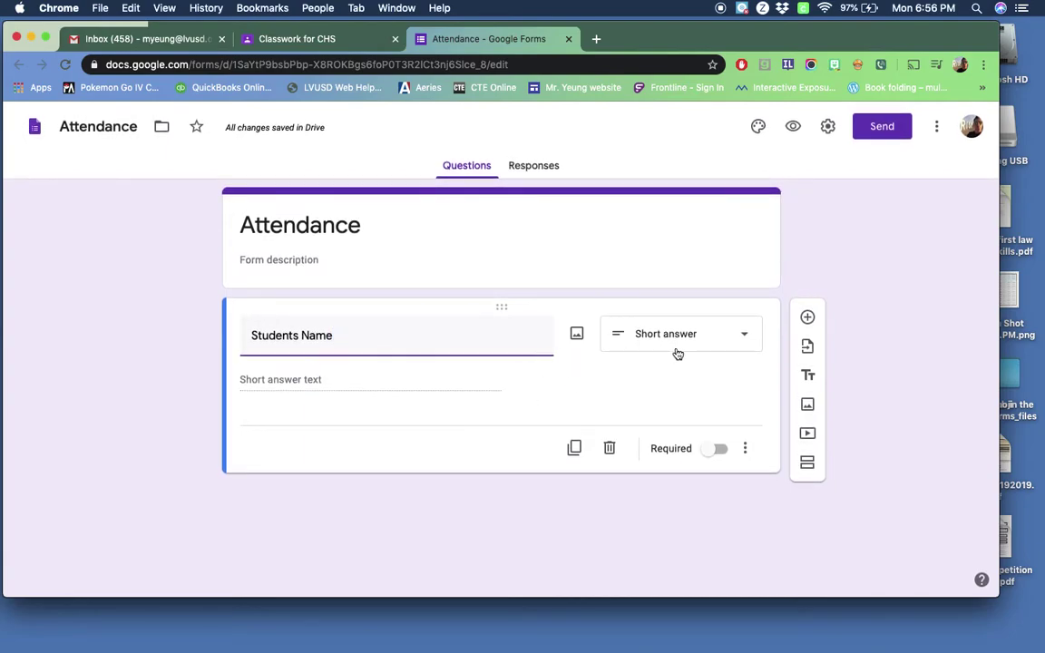
pyautogui.click(751, 333)
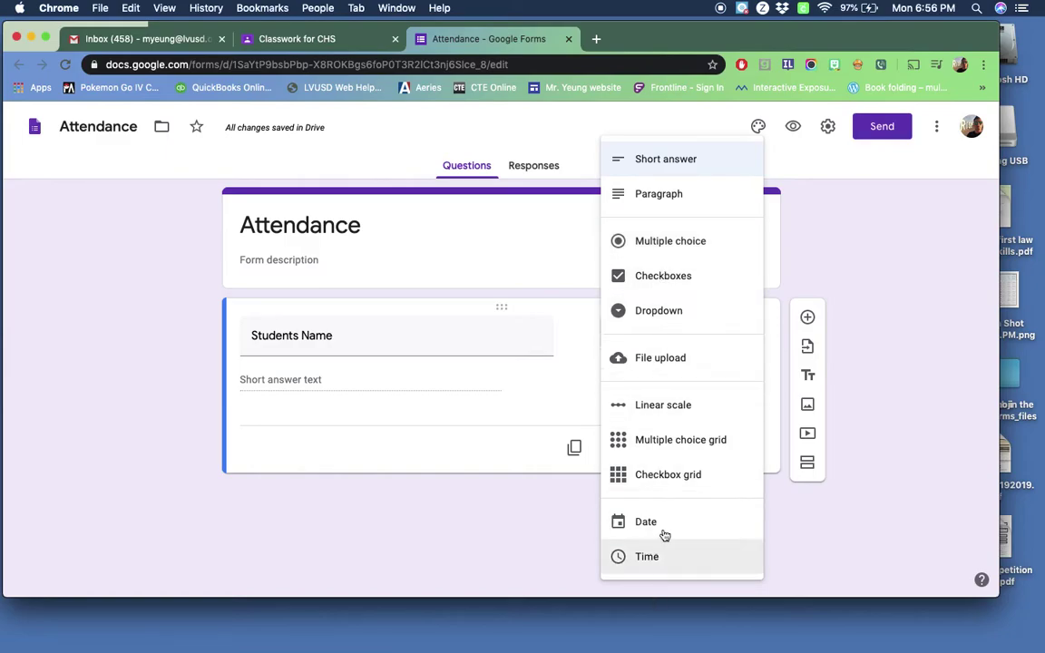
pyautogui.click(540, 438)
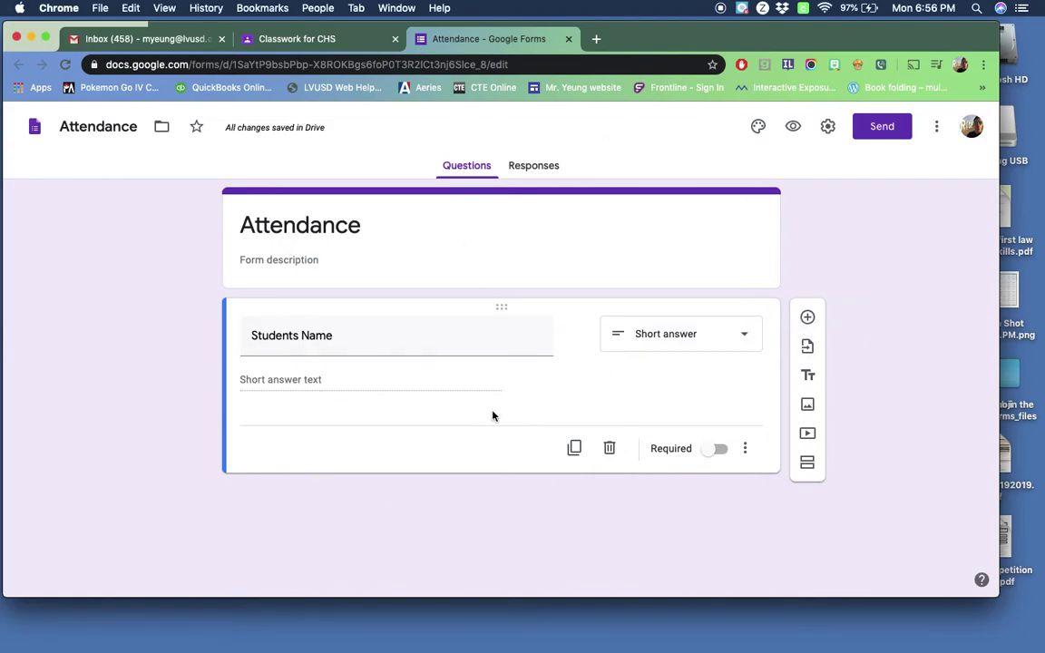
# Step: Add a 'Period' question with answer choices 1, 2, 3 and 4
pyautogui.click(808, 318)
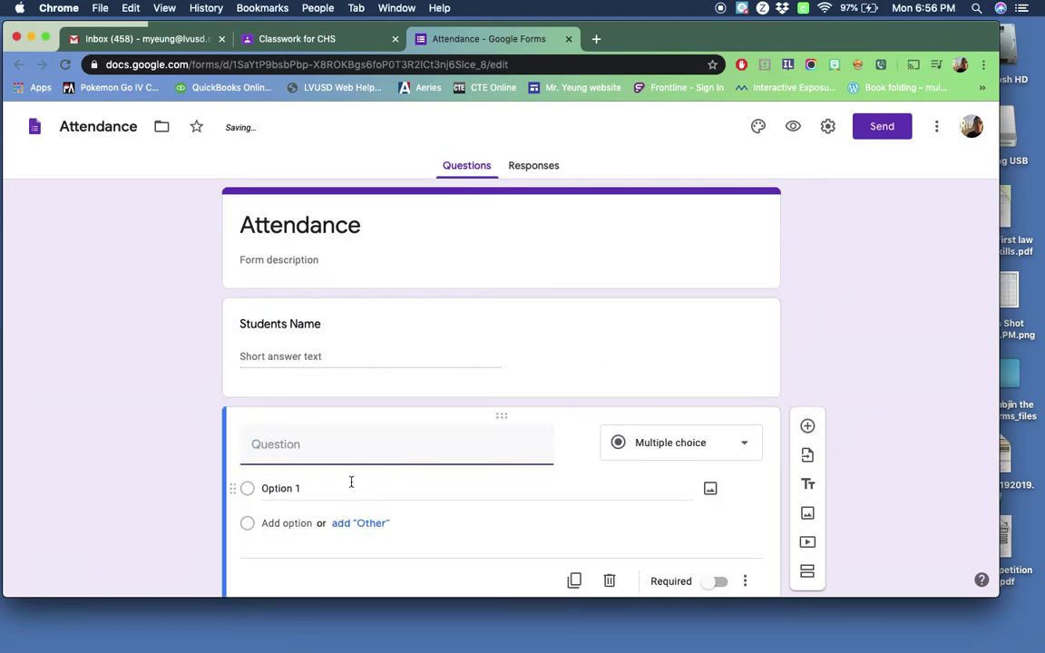
pyautogui.write('Period')
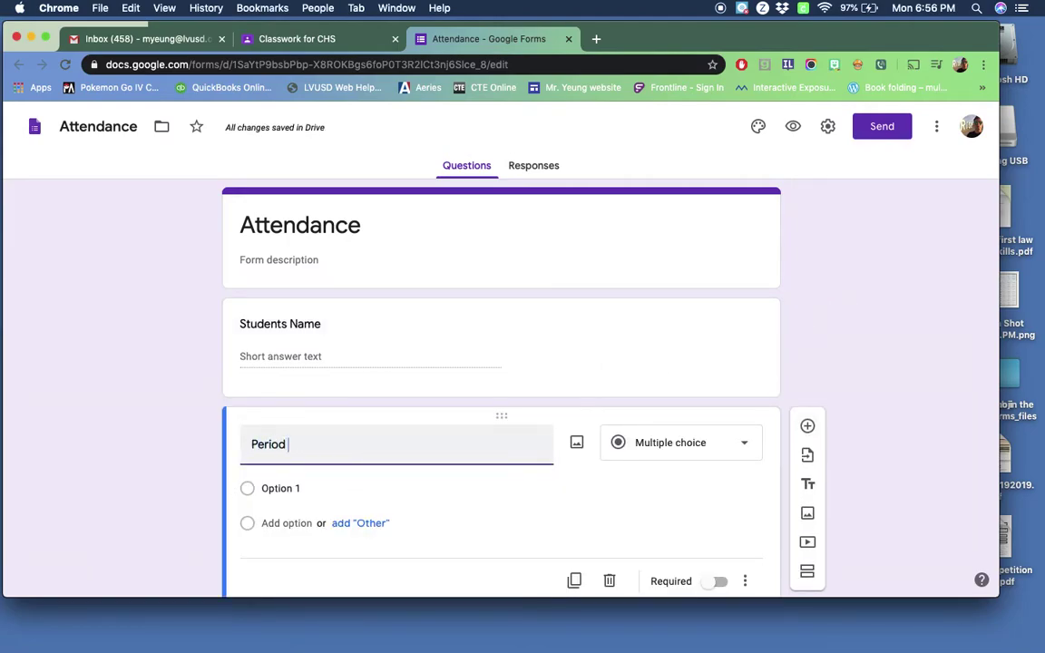
pyautogui.scroll(-1, 300, 444)
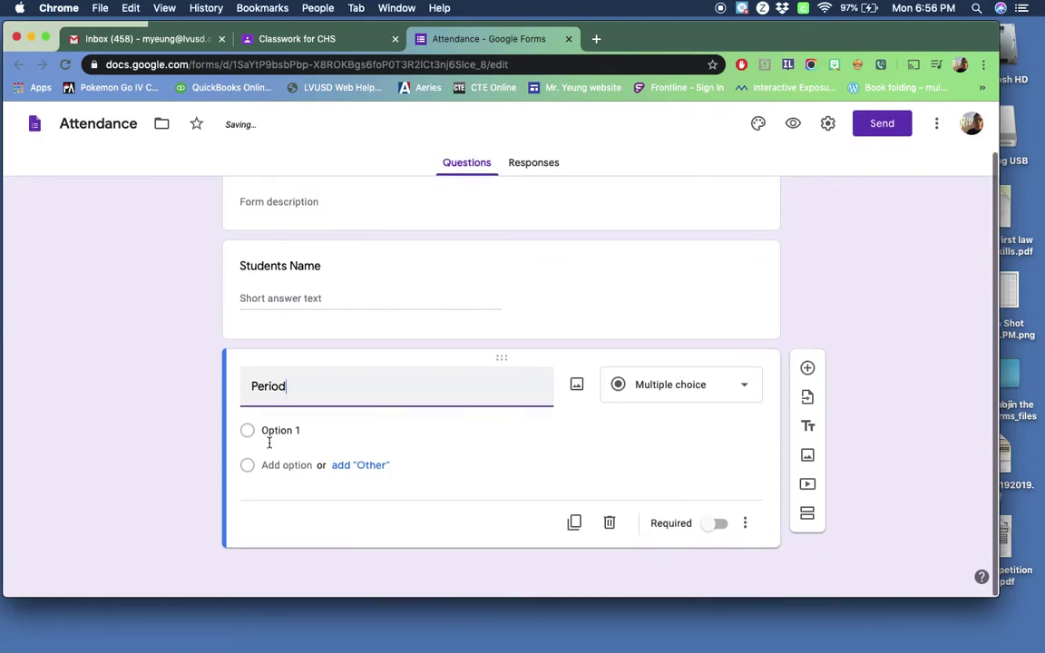
pyautogui.click(288, 433)
pyautogui.write('1')
pyautogui.press('Return')
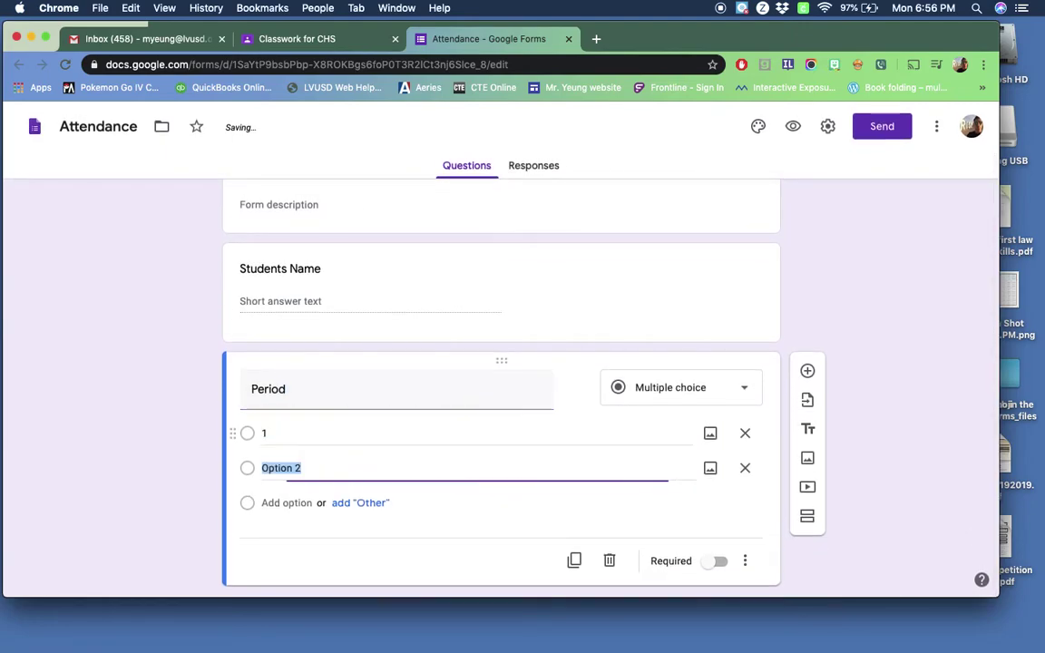
pyautogui.write('2')
pyautogui.press('Return')
pyautogui.write('3')
pyautogui.press('Return')
pyautogui.write('4')
pyautogui.press('Return')
pyautogui.write('6')
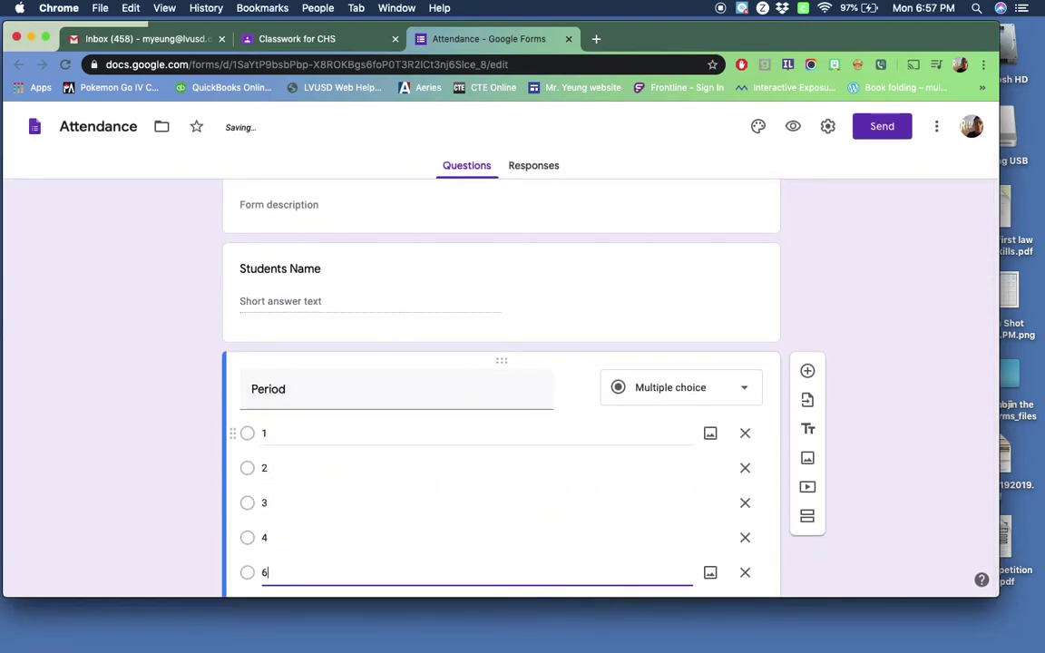
pyautogui.press('Return')
# Step: Correct the mistyped Period choice to 5 and add choice 6
pyautogui.click(285, 398)
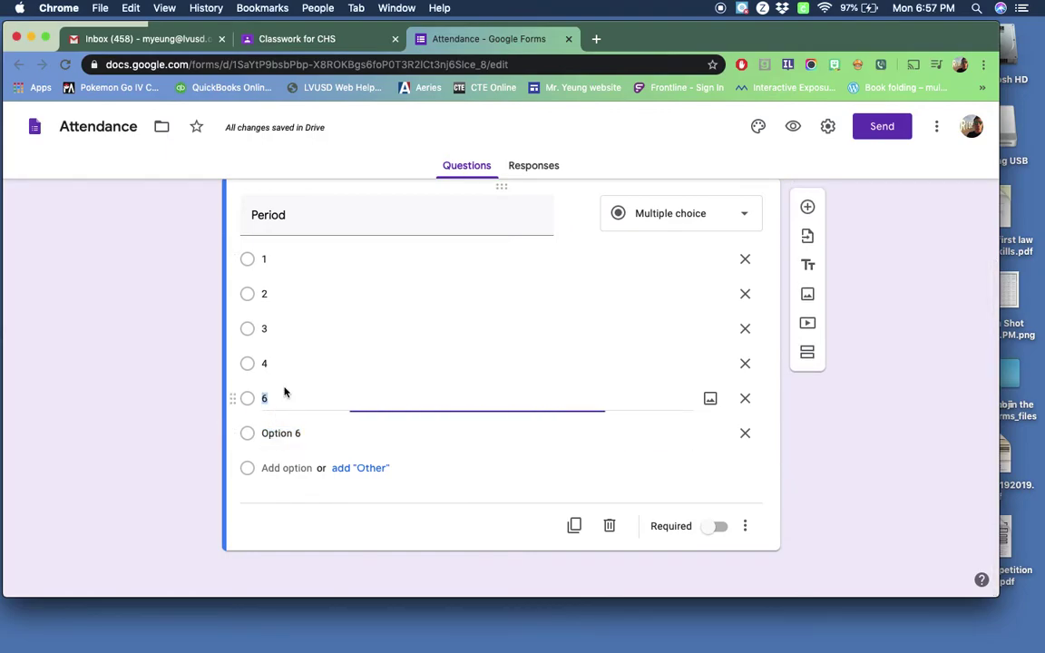
pyautogui.press('BackSpace')
pyautogui.write('5')
pyautogui.press('Return')
pyautogui.write('6')
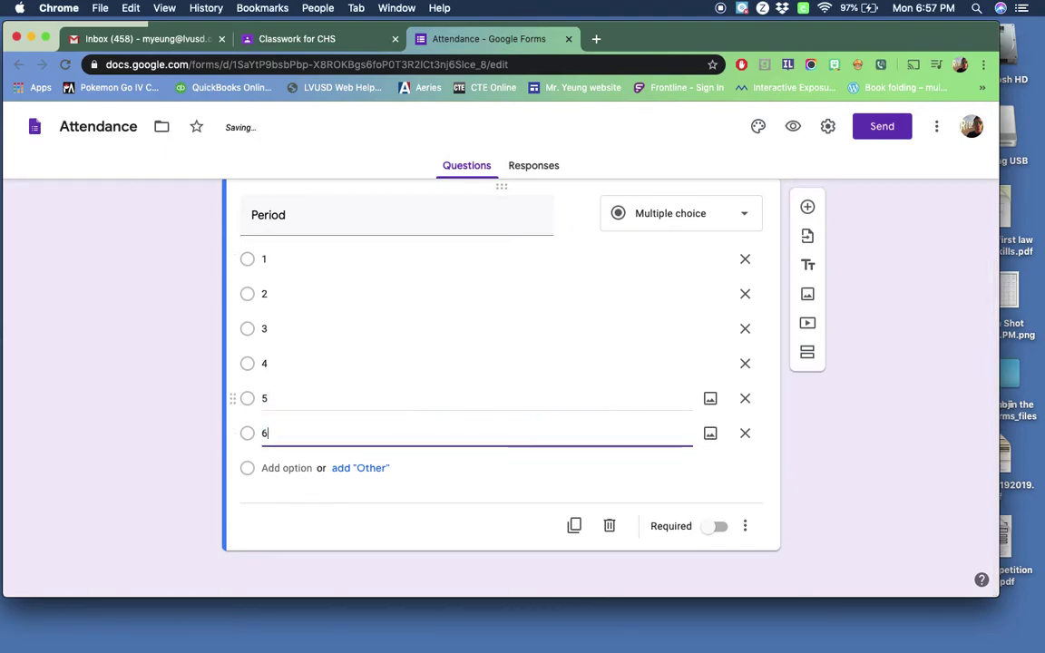
pyautogui.click(832, 461)
pyautogui.scroll(5, 532, 459)
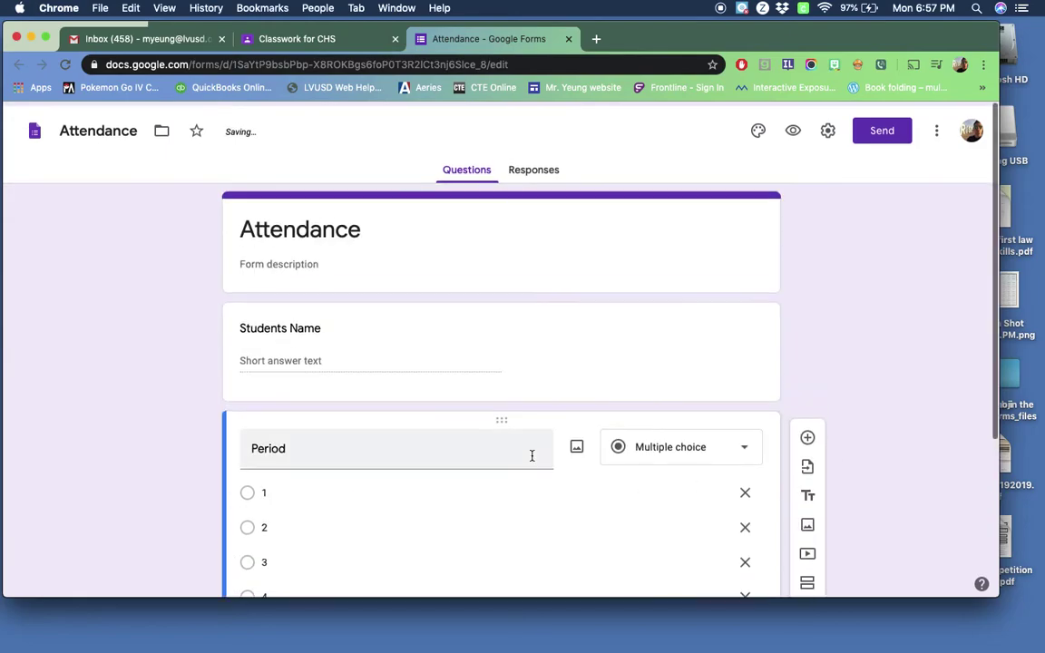
pyautogui.scroll(-4, 531, 459)
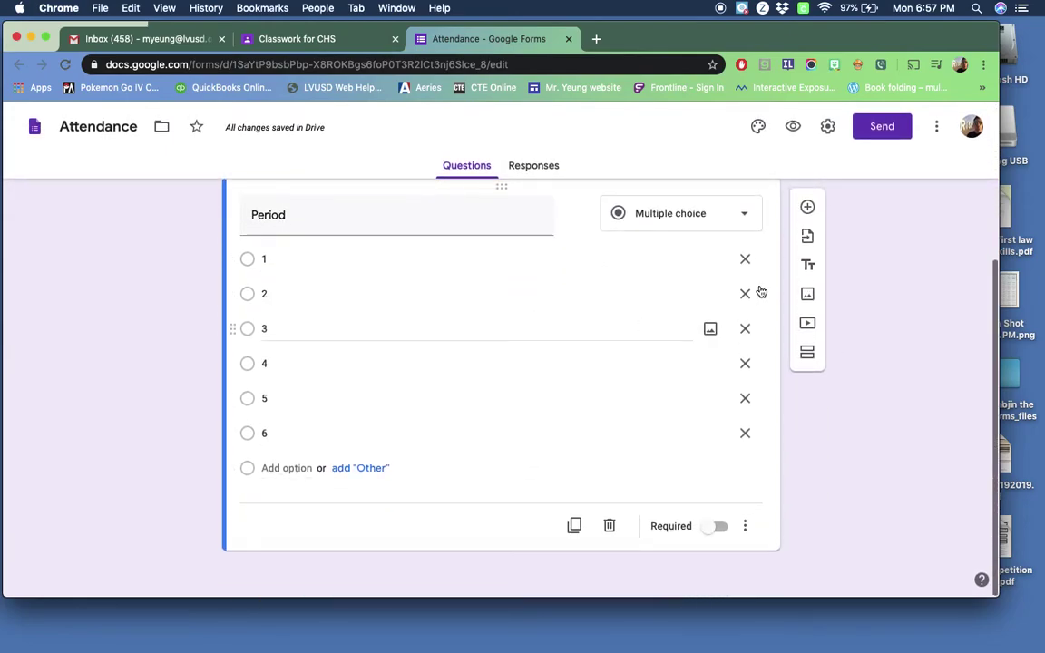
# Step: Add a 'Date' question below Period, then view the Responses overview
pyautogui.click(808, 208)
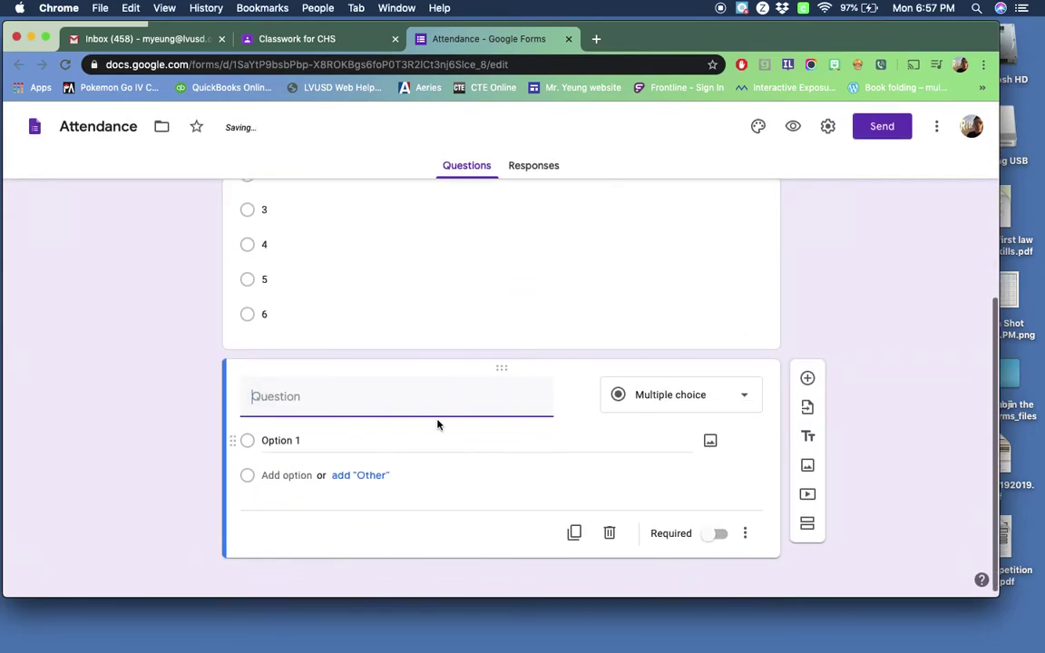
pyautogui.write('Data')
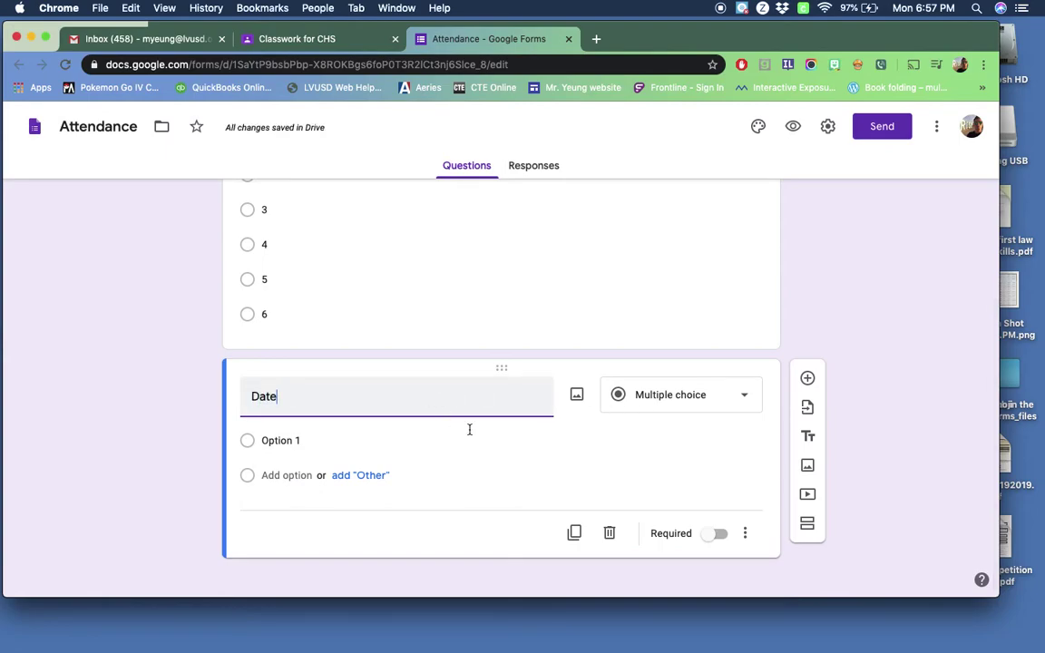
pyautogui.press('BackSpace')
pyautogui.write('e')
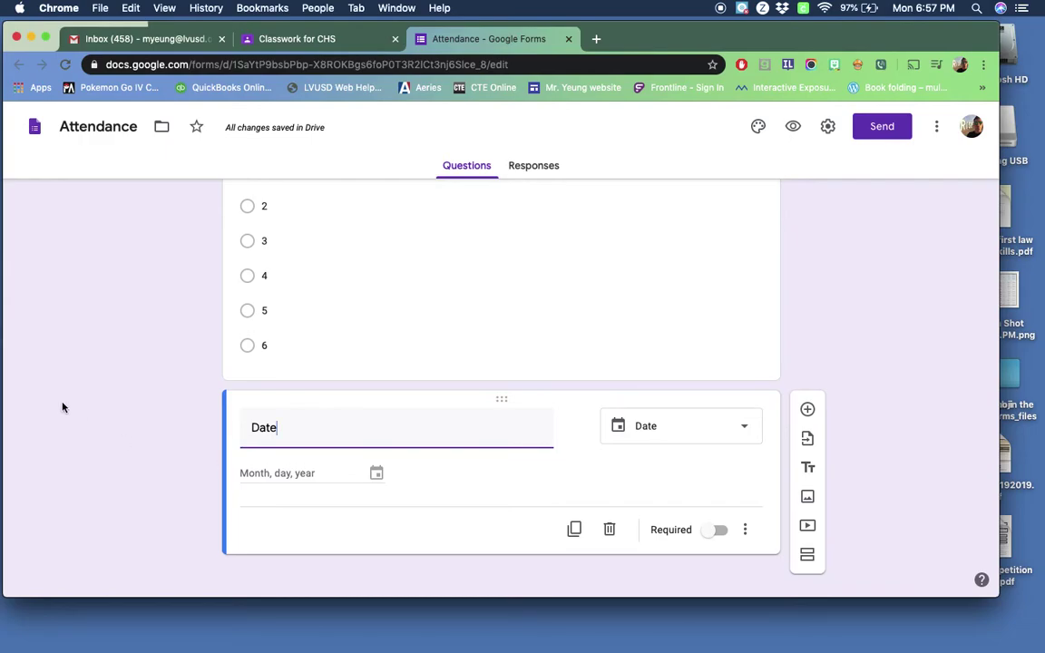
pyautogui.scroll(3, 63, 406)
pyautogui.scroll(-3, 186, 324)
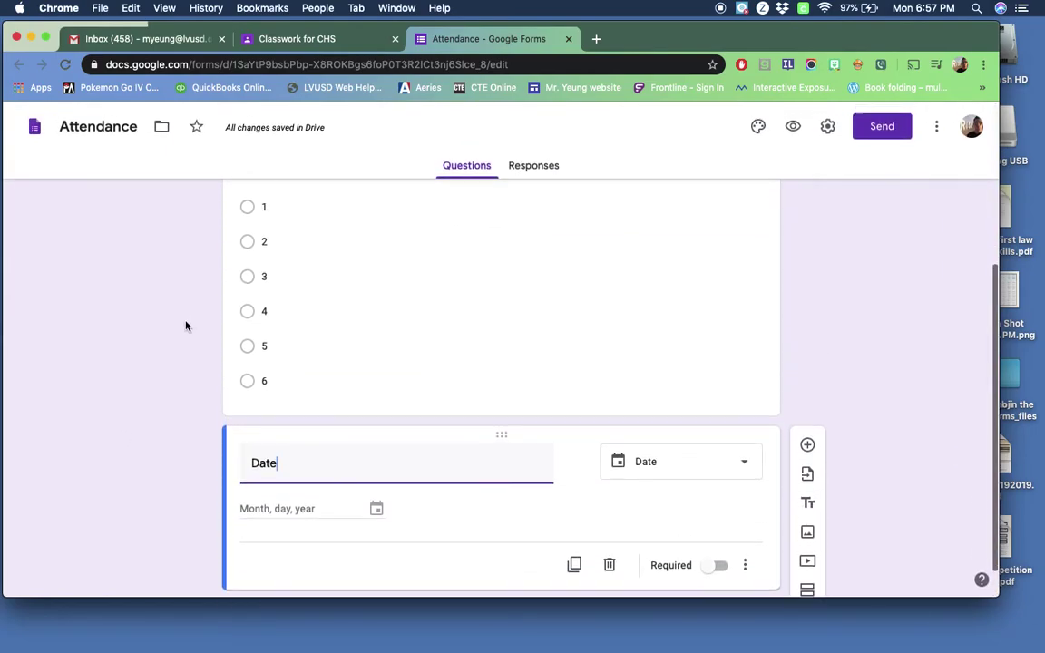
pyautogui.scroll(5, 185, 327)
pyautogui.scroll(-5, 186, 336)
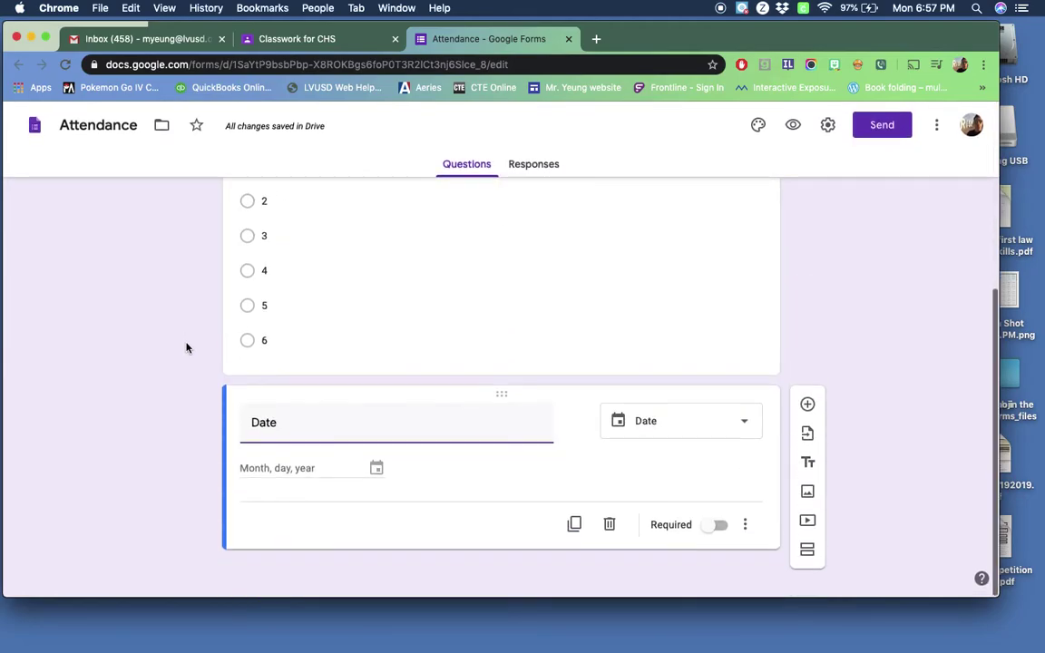
pyautogui.scroll(5, 187, 344)
pyautogui.click(537, 173)
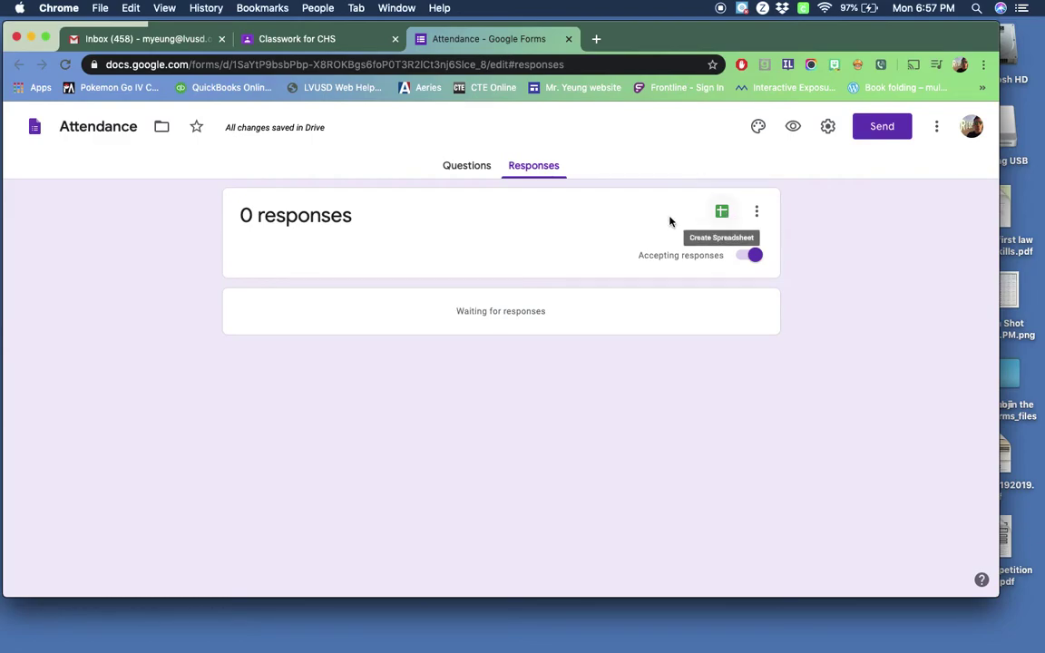
# Step: Create the linked 'Attendance (Responses)' spreadsheet, view it, and return to the questions
pyautogui.click(723, 214)
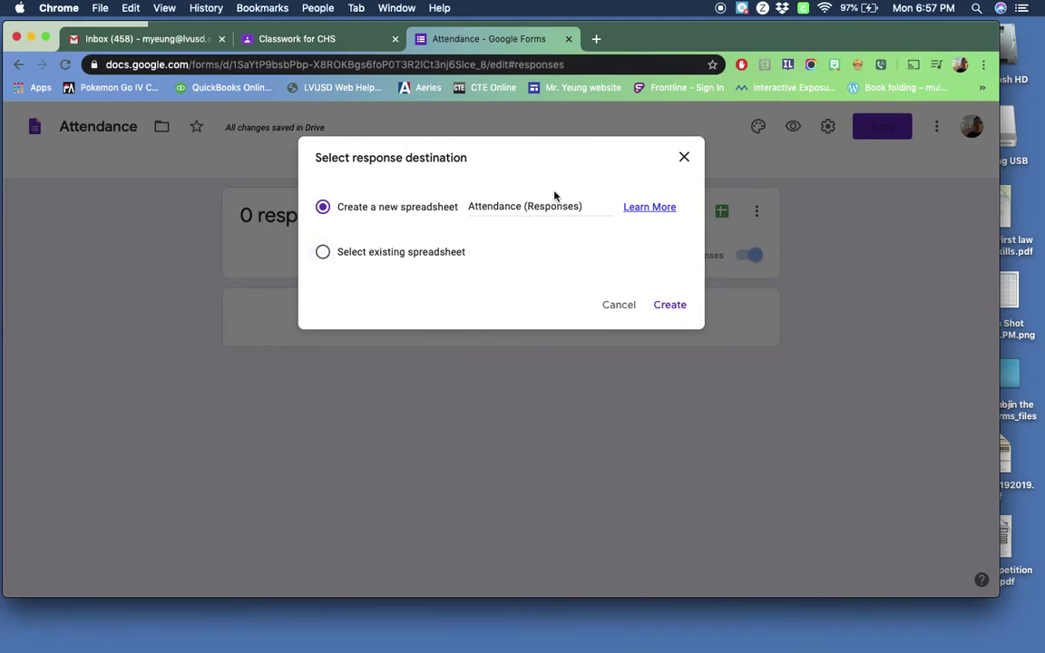
pyautogui.click(672, 305)
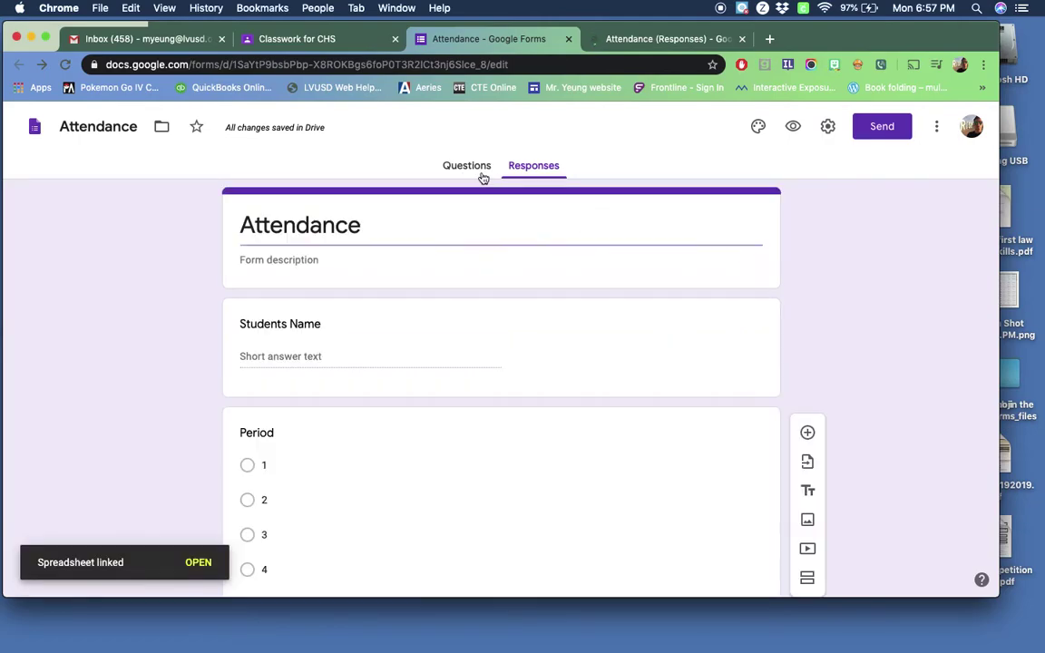
pyautogui.click(537, 170)
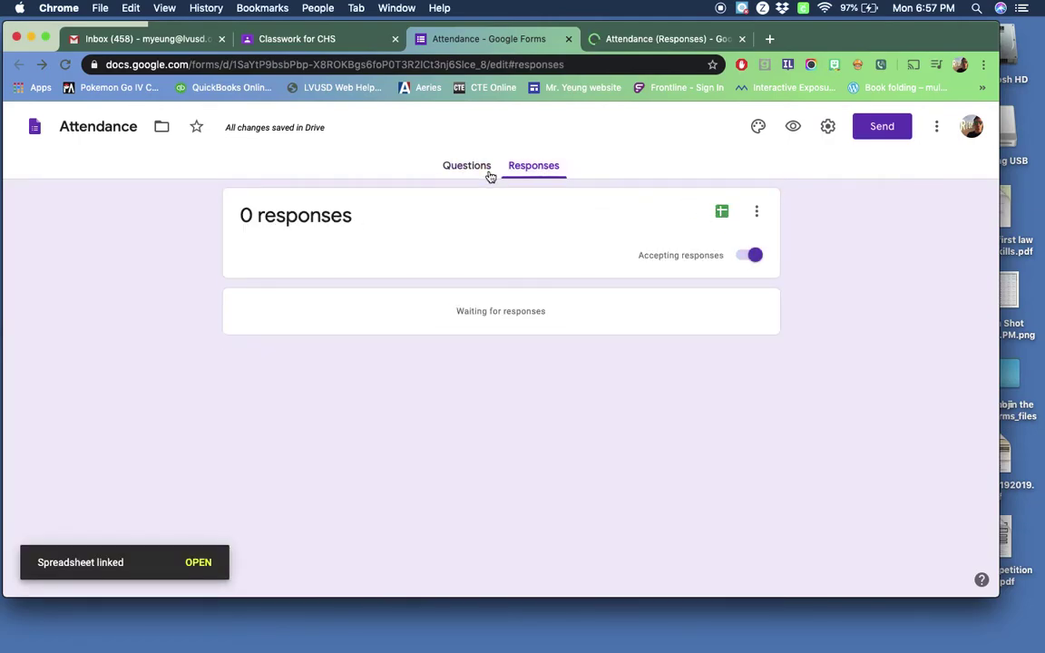
pyautogui.click(649, 40)
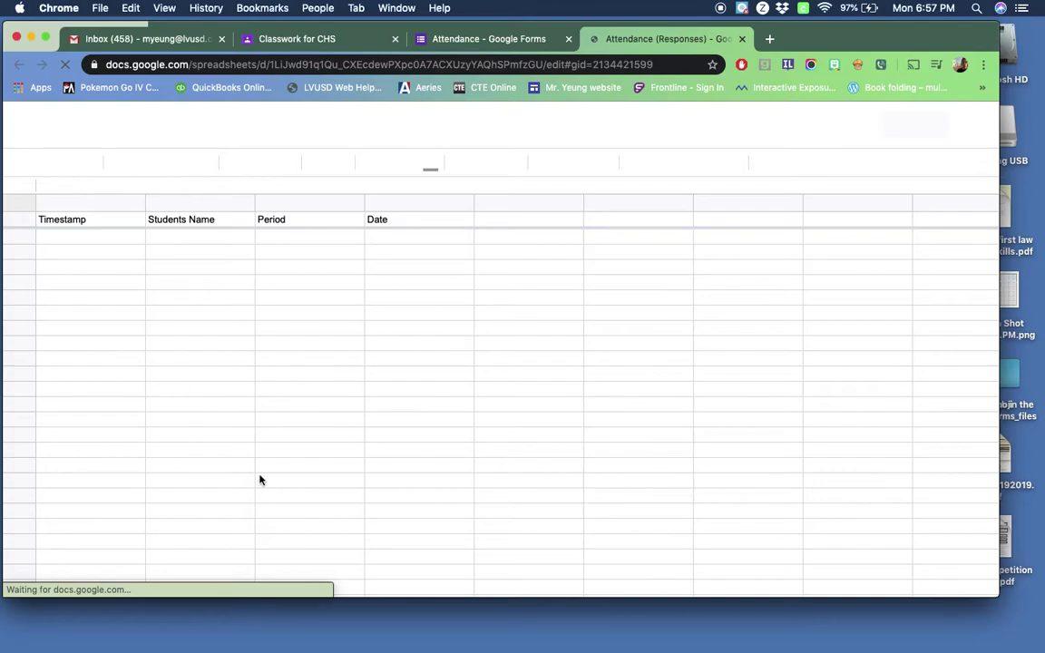
pyautogui.click(497, 44)
pyautogui.click(466, 165)
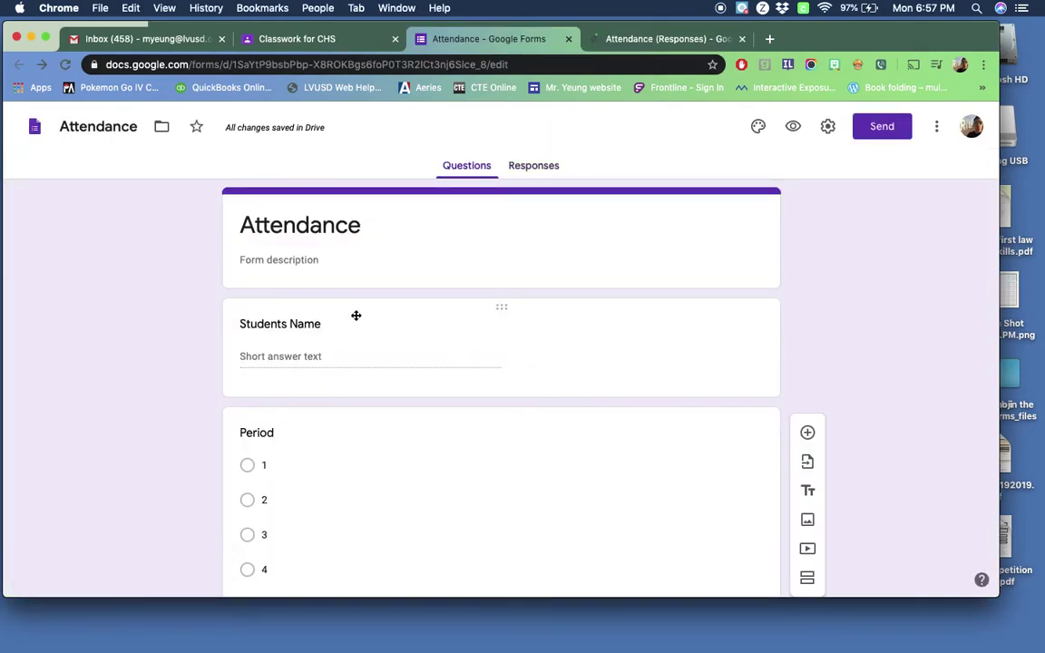
pyautogui.scroll(-4, 429, 259)
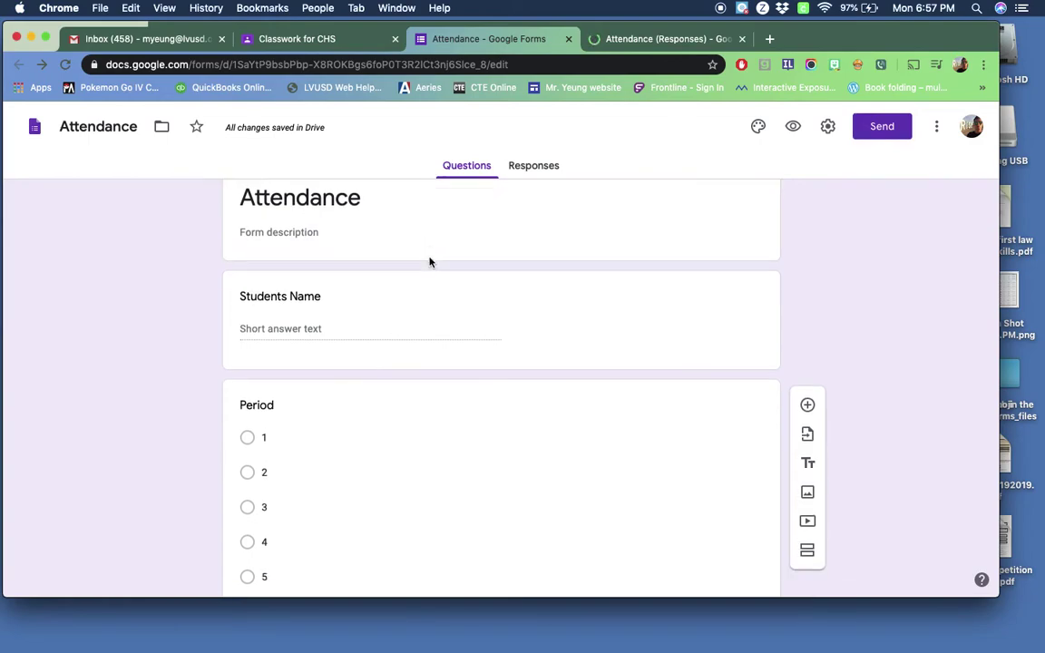
pyautogui.scroll(4, 429, 259)
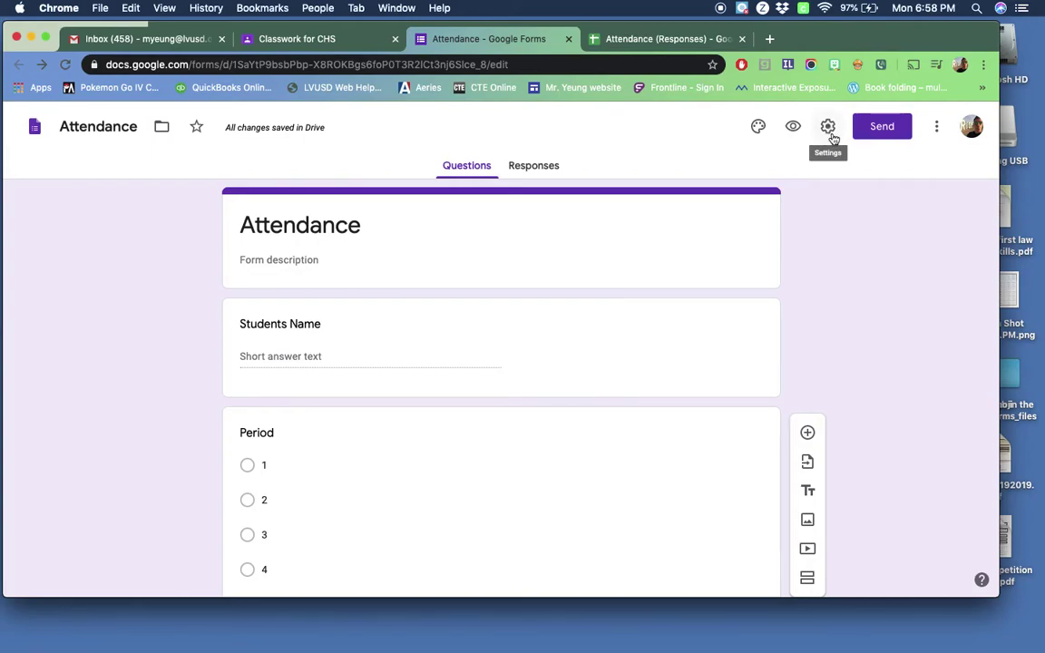
# Step: Enable Limit to 1 response, Collect email addresses and Response receipts, and save the settings
pyautogui.click(828, 128)
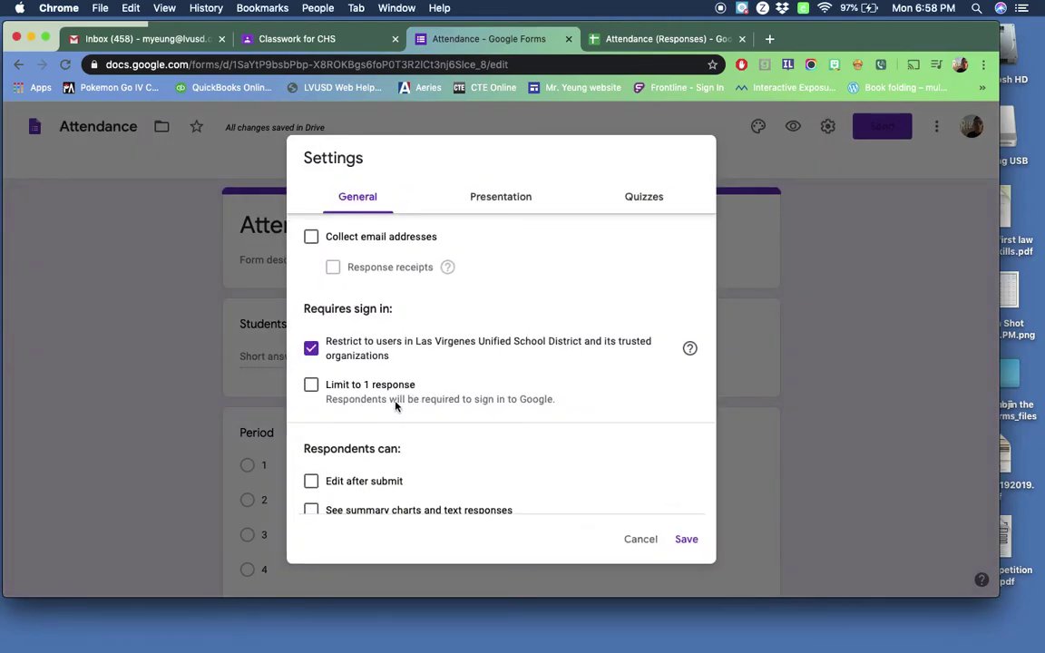
pyautogui.click(312, 387)
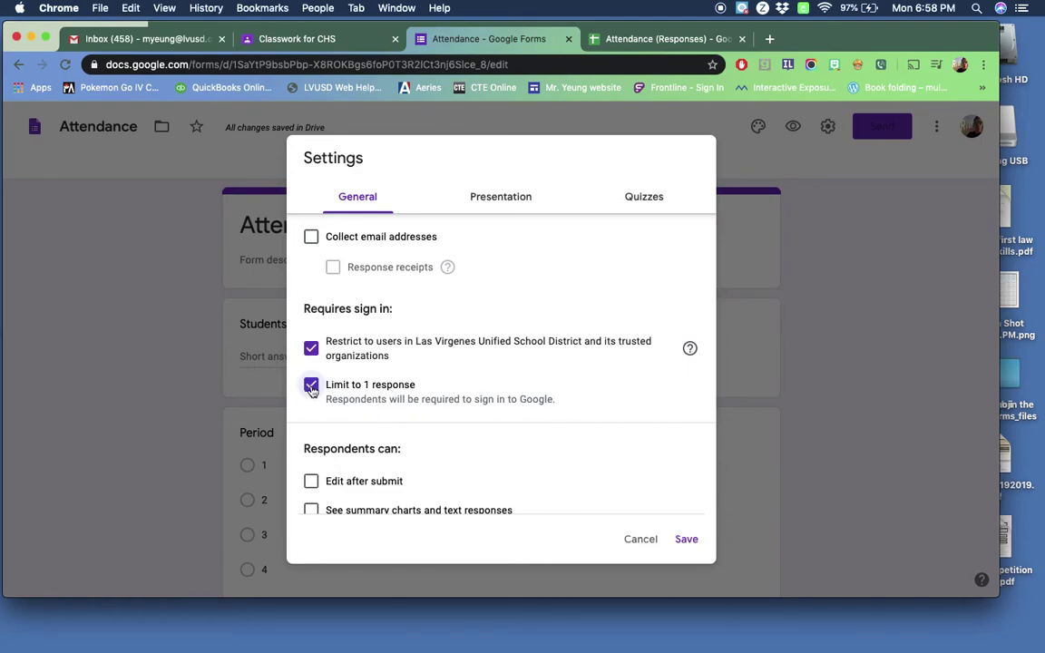
pyautogui.scroll(-1, 407, 395)
pyautogui.scroll(1, 407, 395)
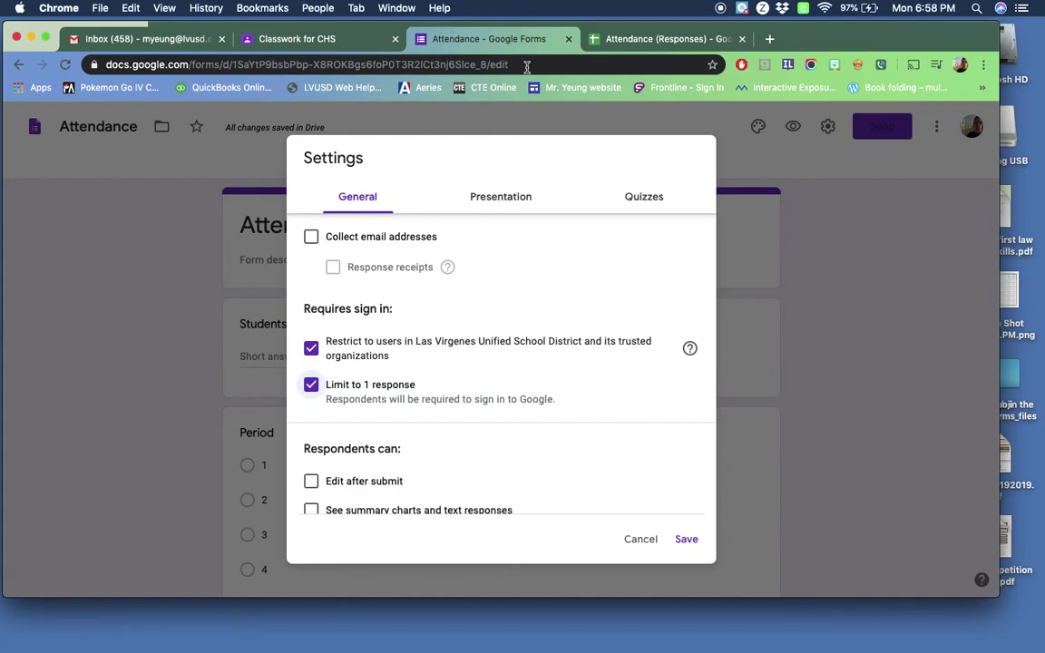
pyautogui.click(312, 244)
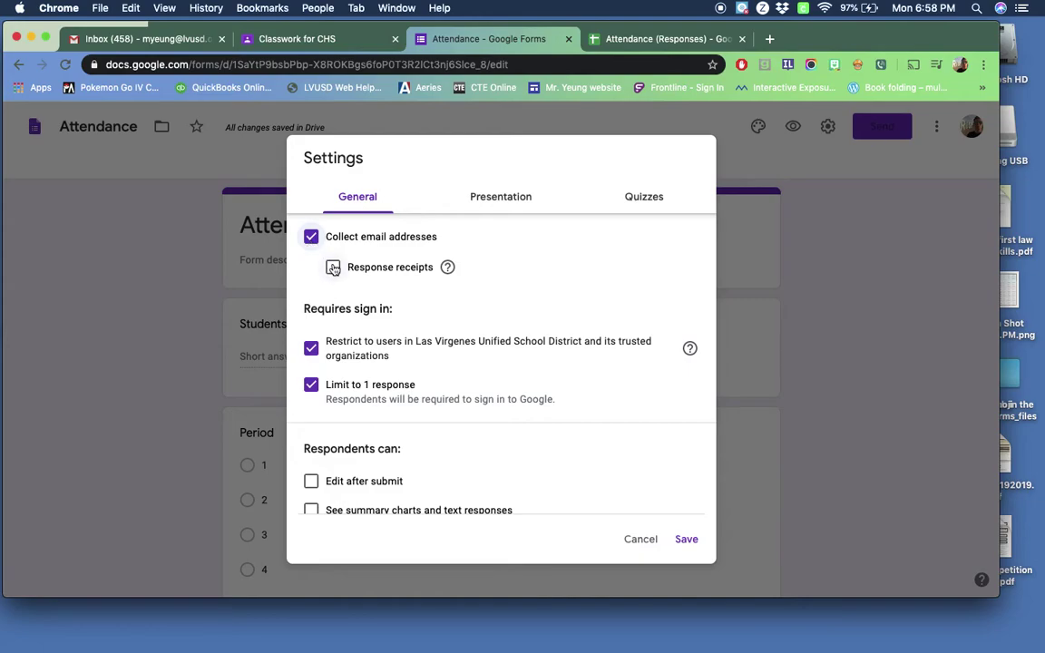
pyautogui.click(333, 268)
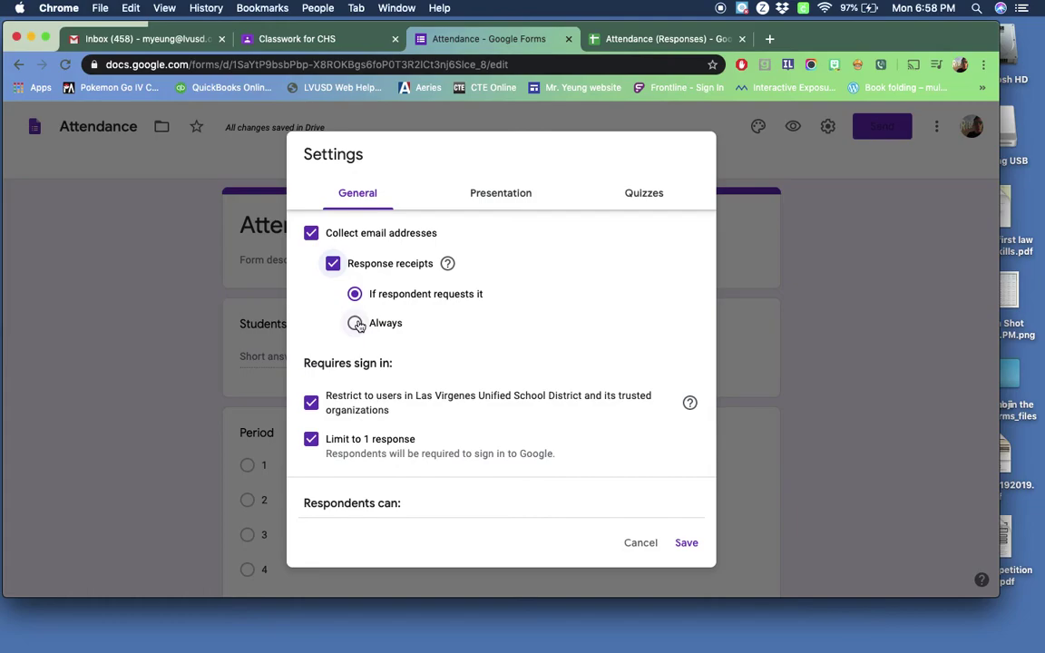
pyautogui.scroll(-2, 334, 434)
pyautogui.scroll(2, 392, 366)
pyautogui.click(691, 545)
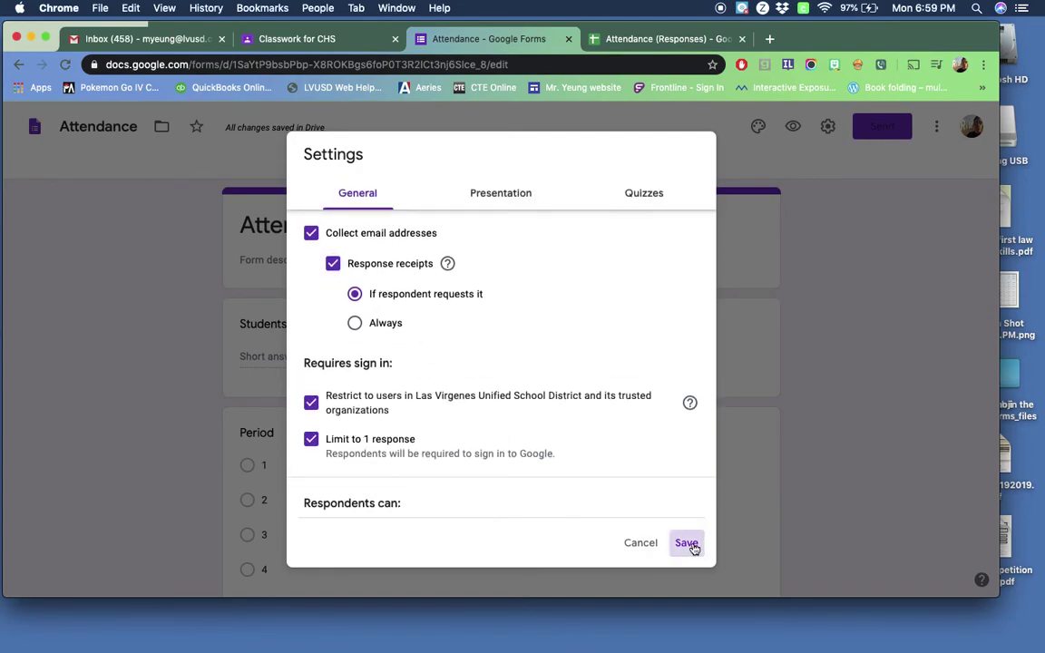
pyautogui.scroll(-5, 486, 291)
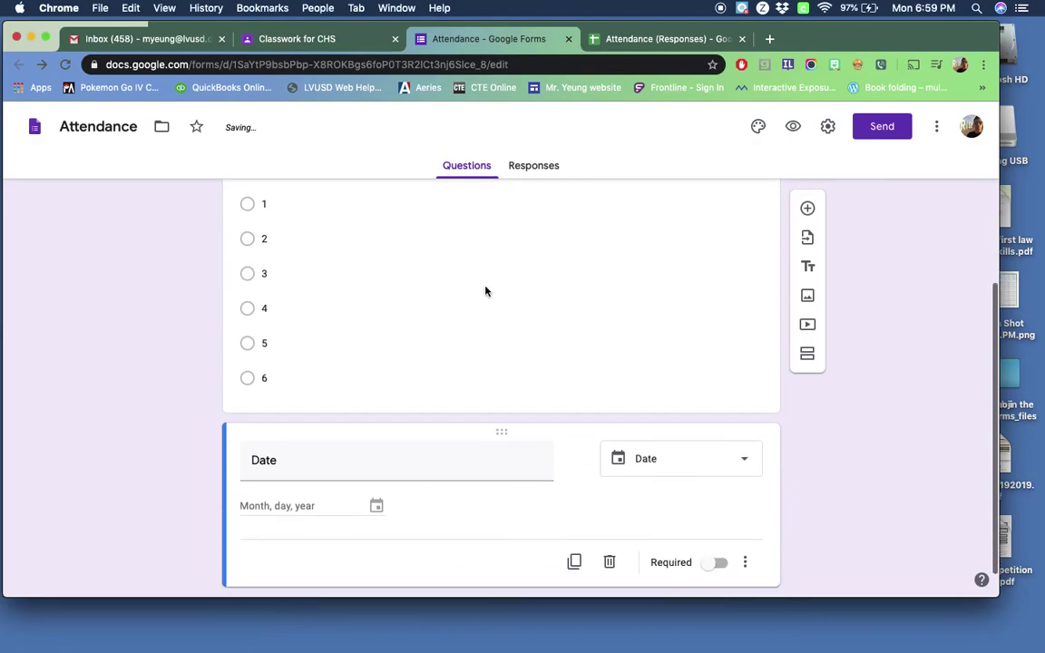
# Step: Return to the Attendance form editor and check its response count
pyautogui.scroll(5, 486, 292)
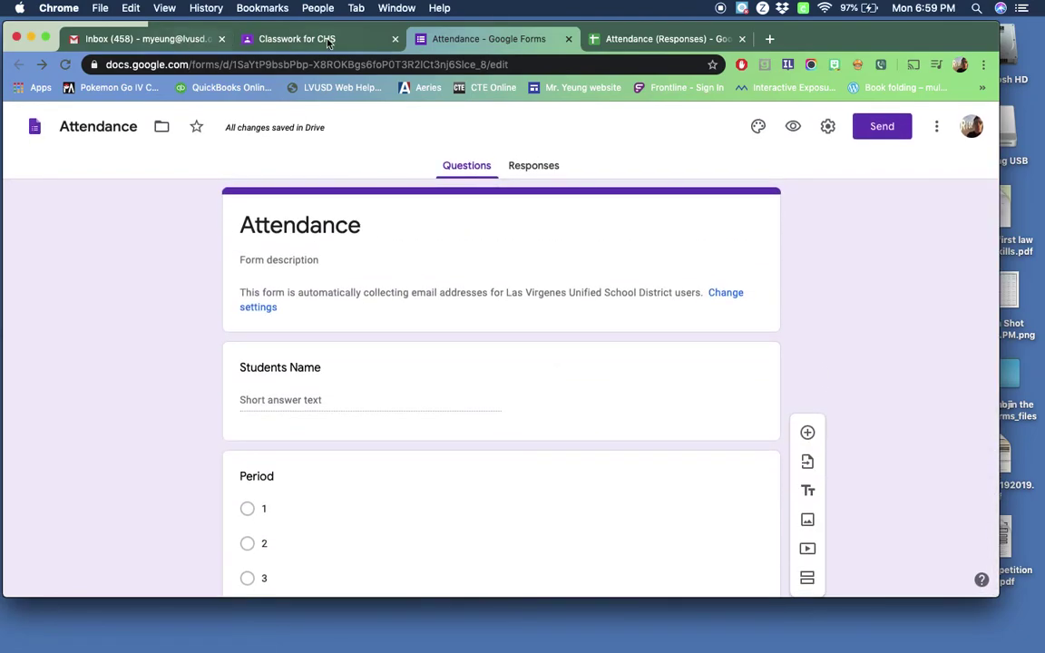
pyautogui.click(317, 39)
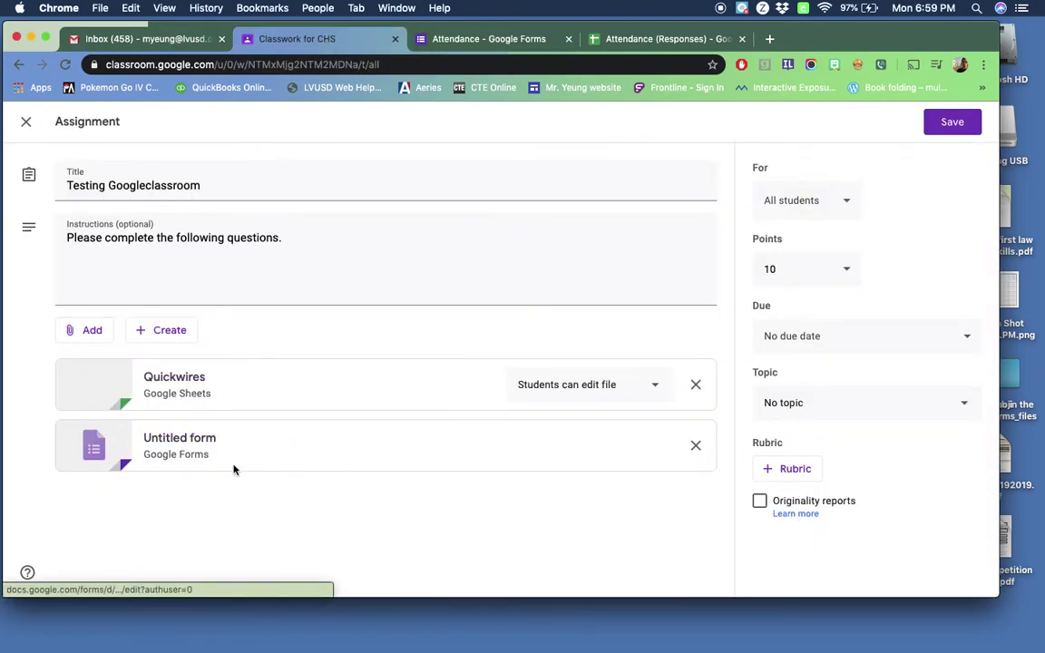
pyautogui.click(467, 39)
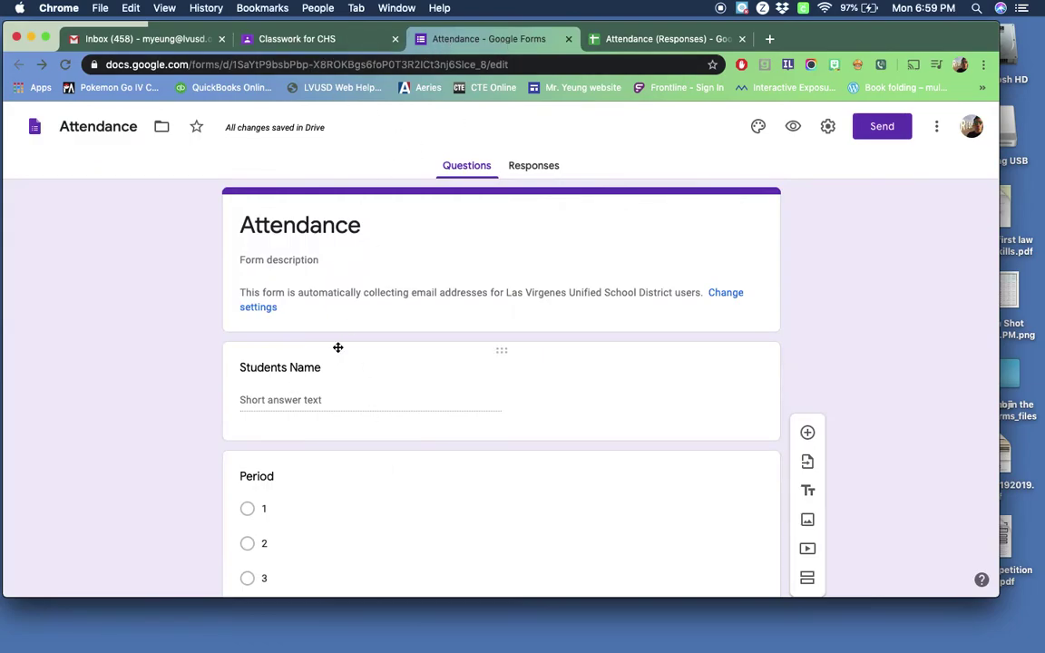
pyautogui.scroll(-1, 299, 343)
pyautogui.scroll(-5, 399, 327)
pyautogui.scroll(5, 416, 315)
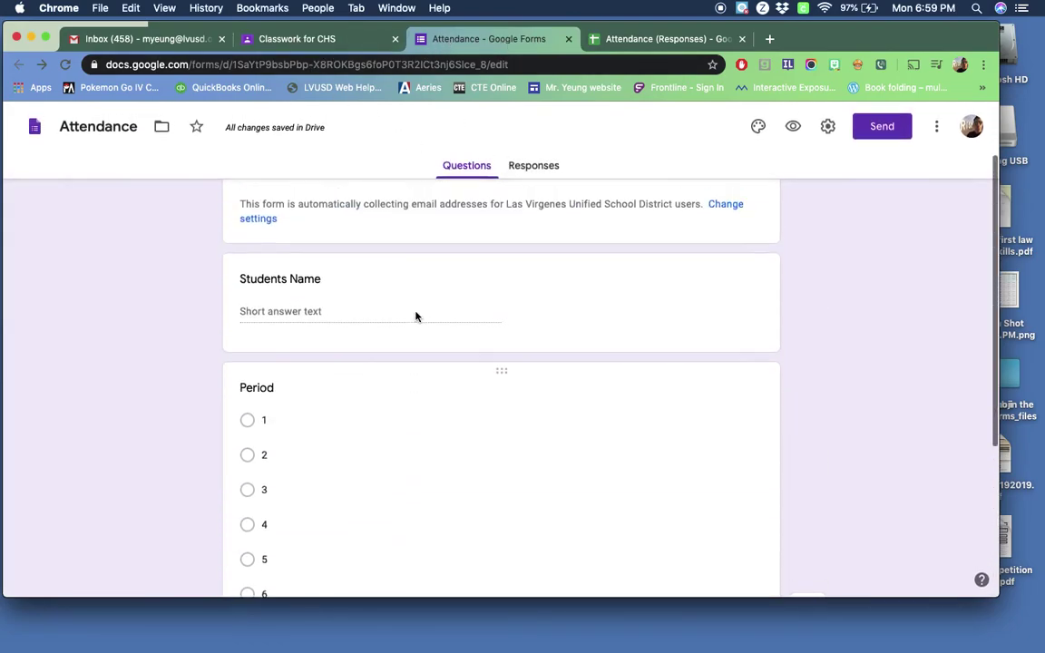
pyautogui.click(536, 168)
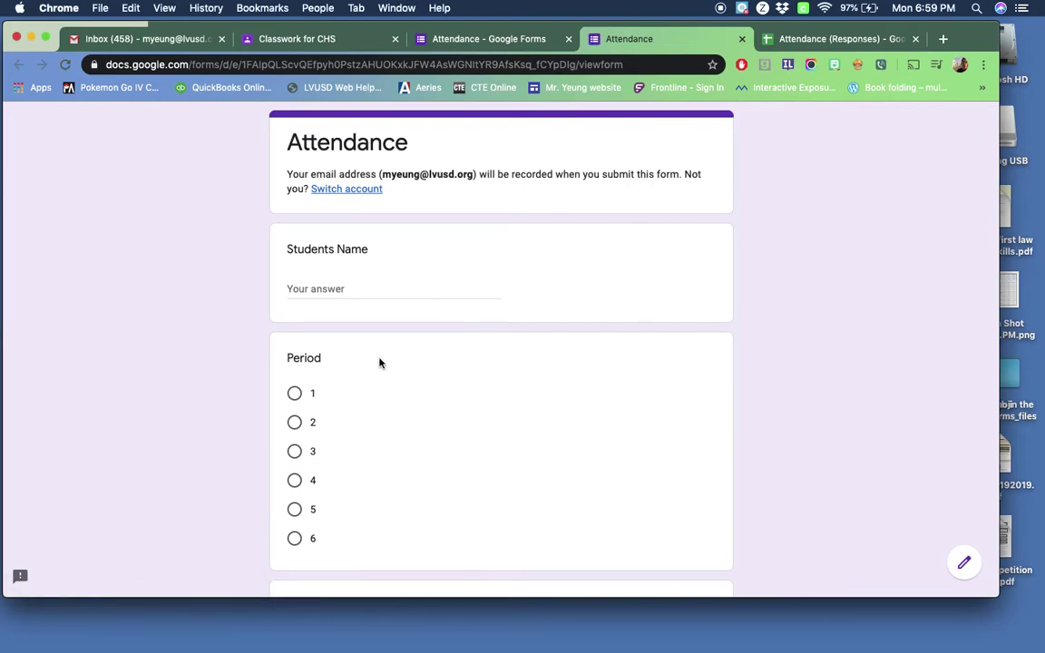
# Step: Submit a test response with a student name, Period 1, date 03/09/2020 and an emailed copy
pyautogui.click(351, 289)
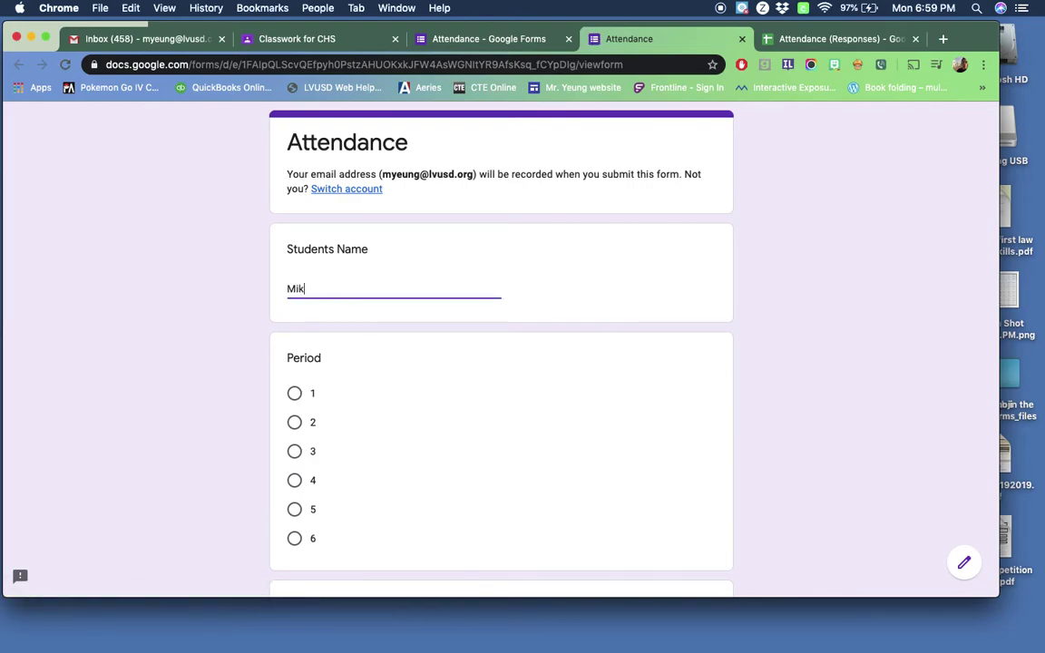
pyautogui.scroll(-2, 193, 370)
pyautogui.click(295, 281)
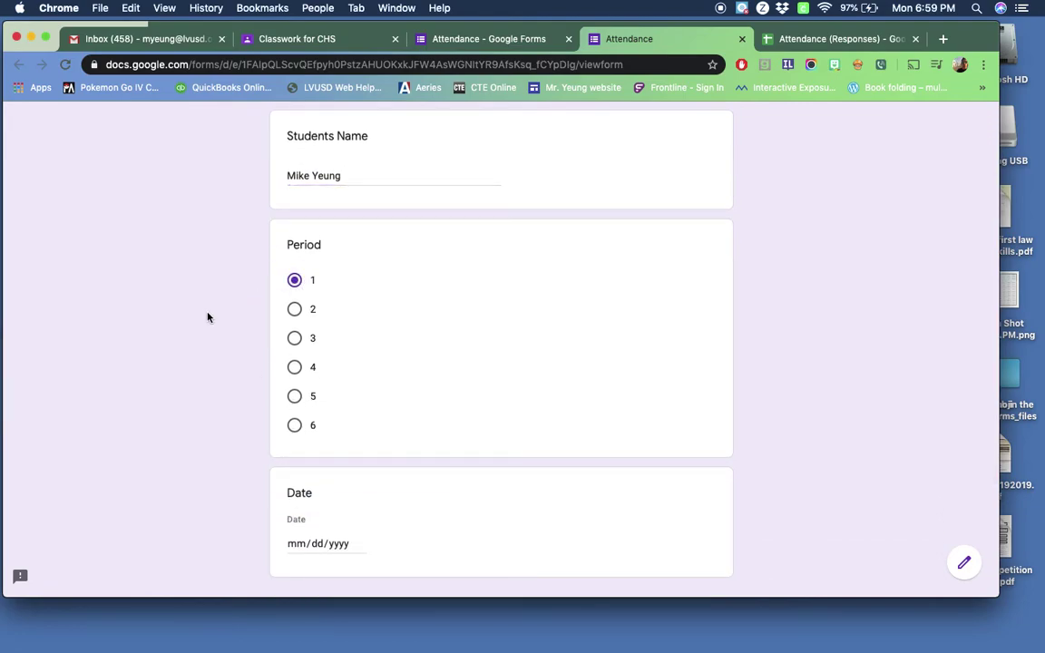
pyautogui.scroll(-3, 208, 315)
pyautogui.click(339, 368)
pyautogui.click(359, 368)
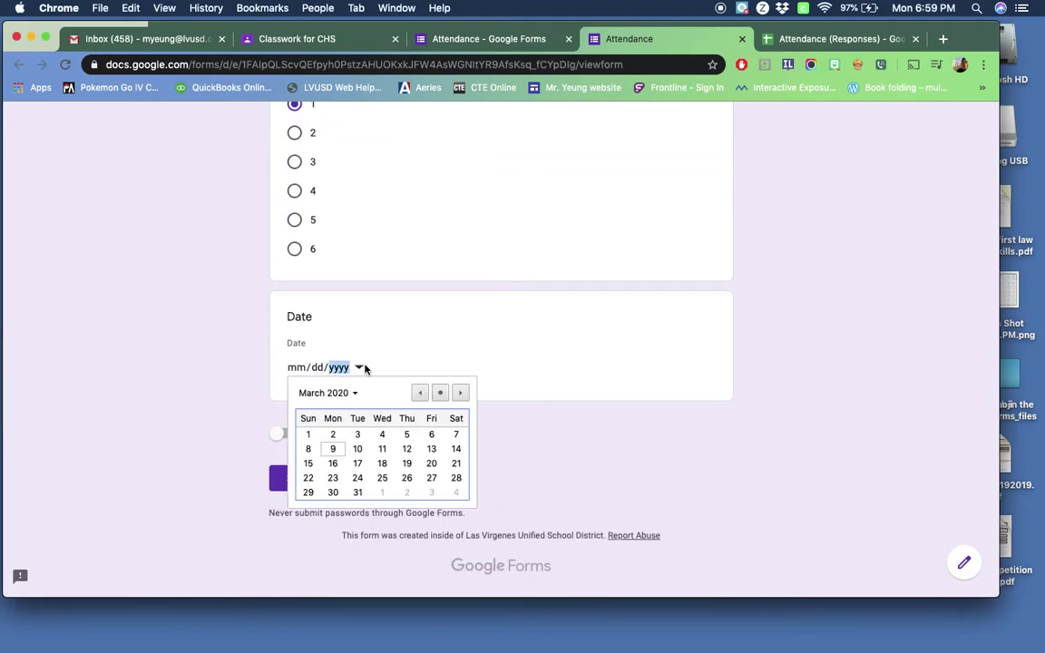
pyautogui.click(333, 450)
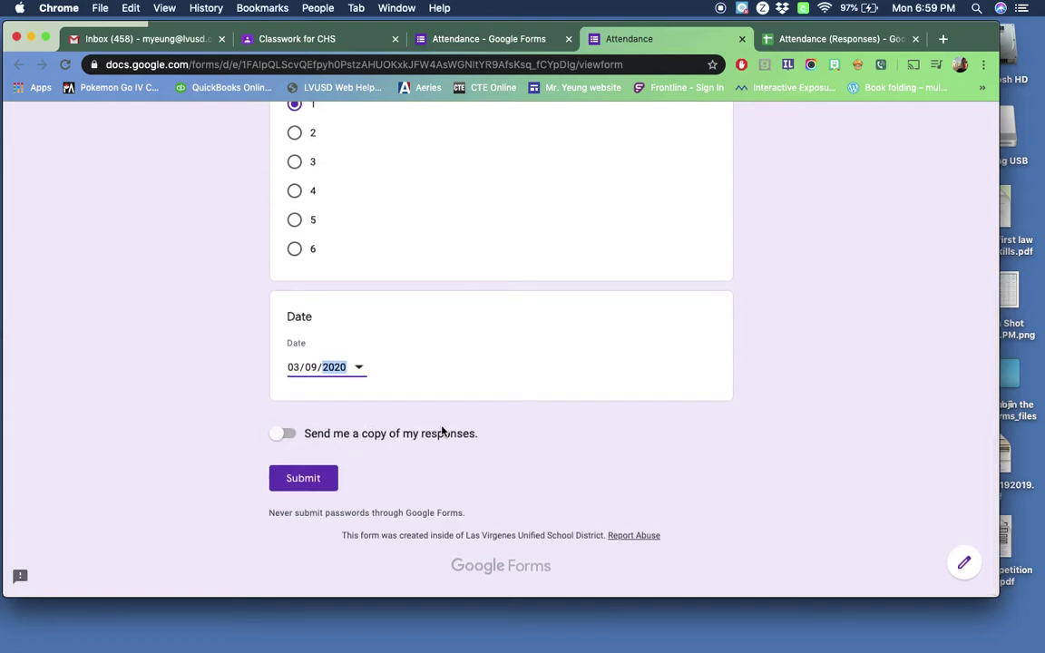
pyautogui.click(284, 434)
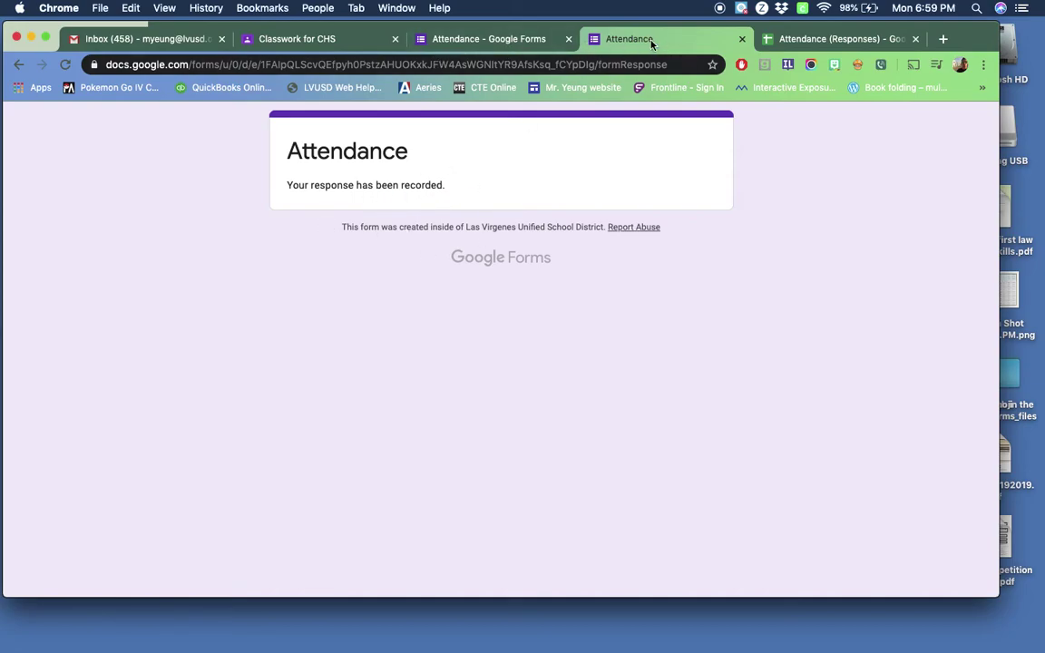
pyautogui.click(743, 39)
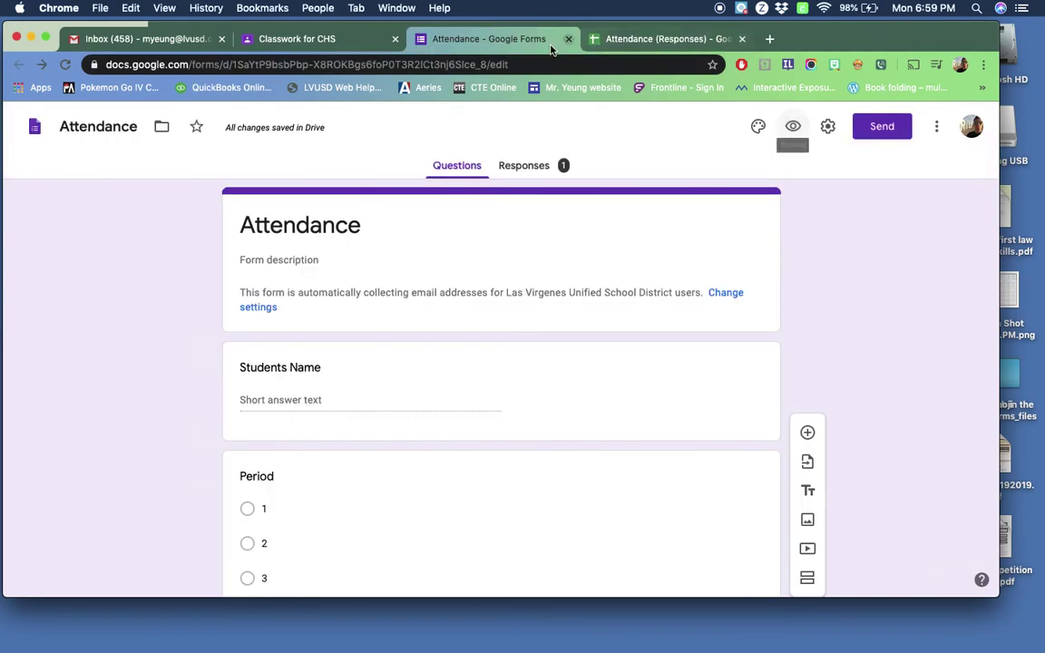
# Step: Scroll through the Responses summary showing the single test submission
pyautogui.click(521, 168)
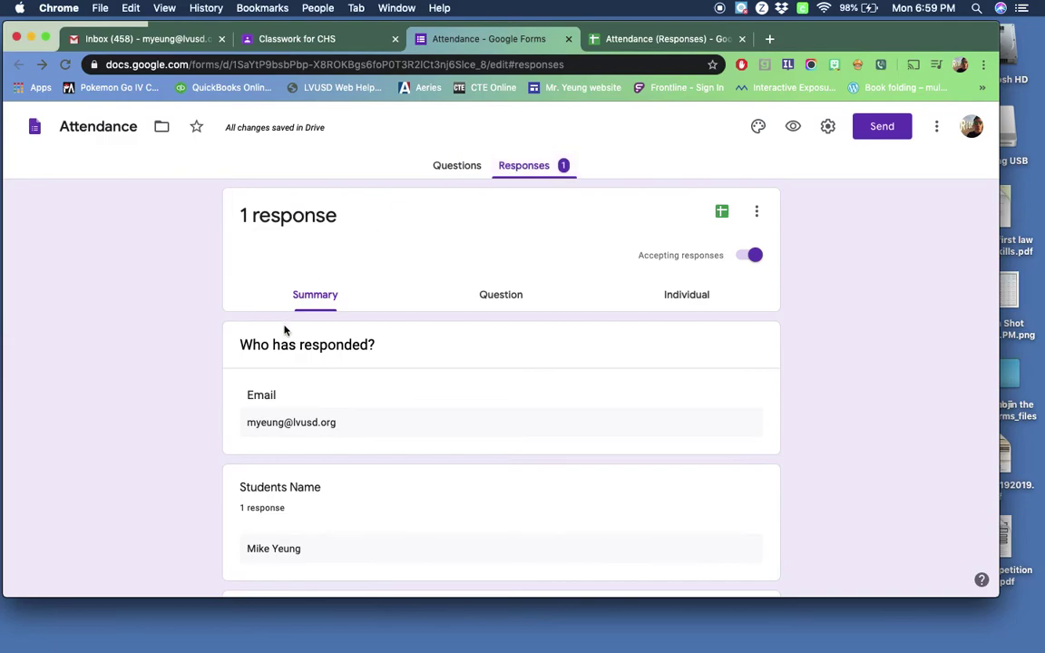
pyautogui.scroll(-2, 272, 344)
pyautogui.scroll(-4, 272, 345)
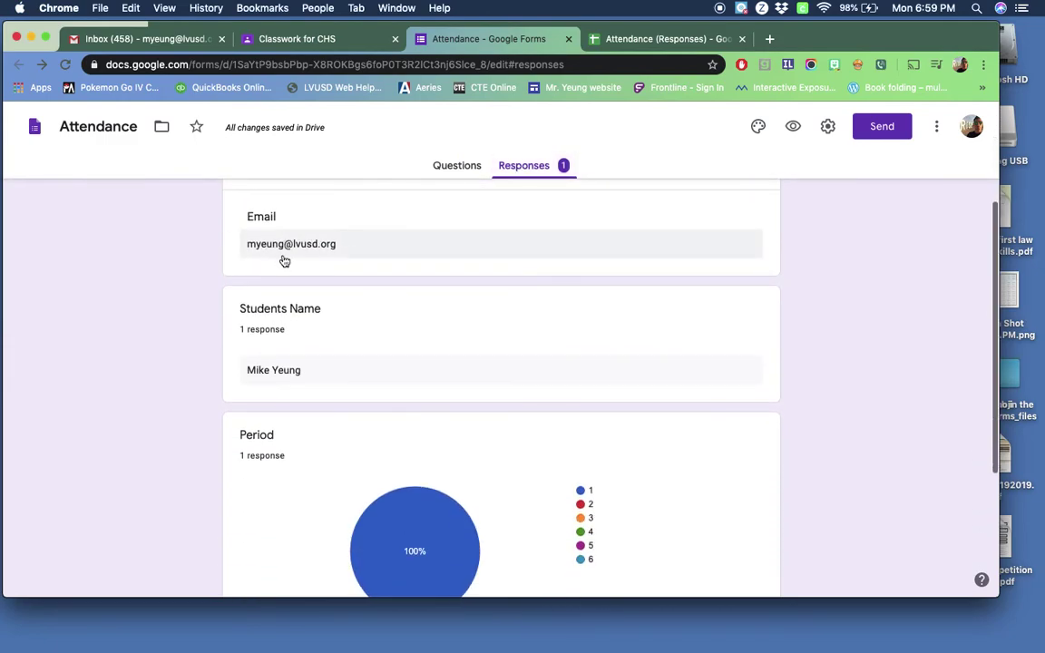
pyautogui.scroll(-2, 310, 256)
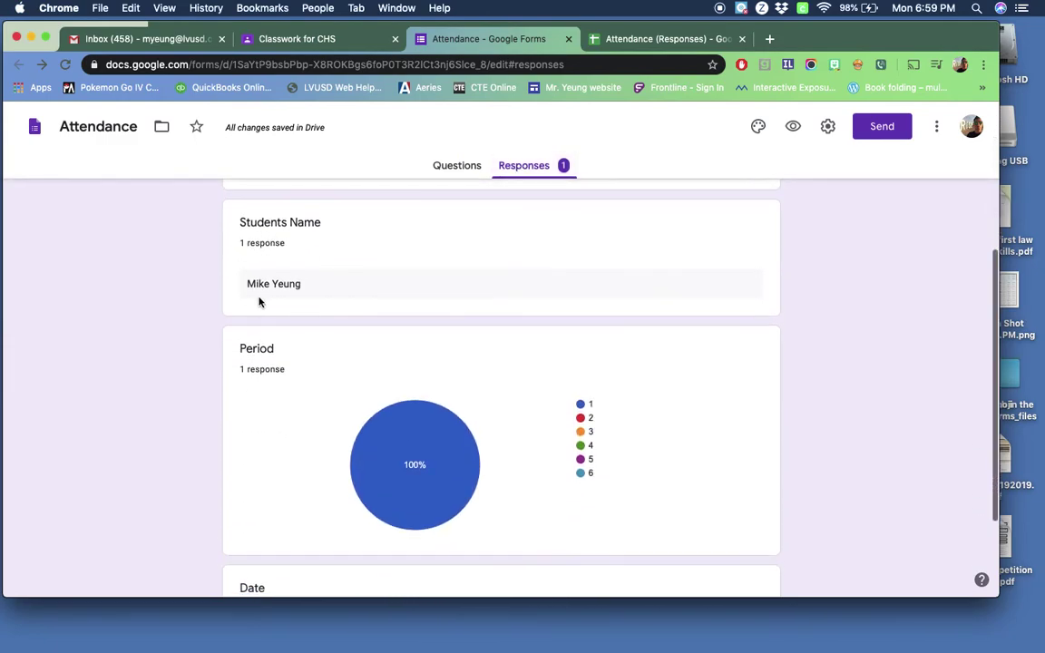
pyautogui.scroll(-4, 268, 340)
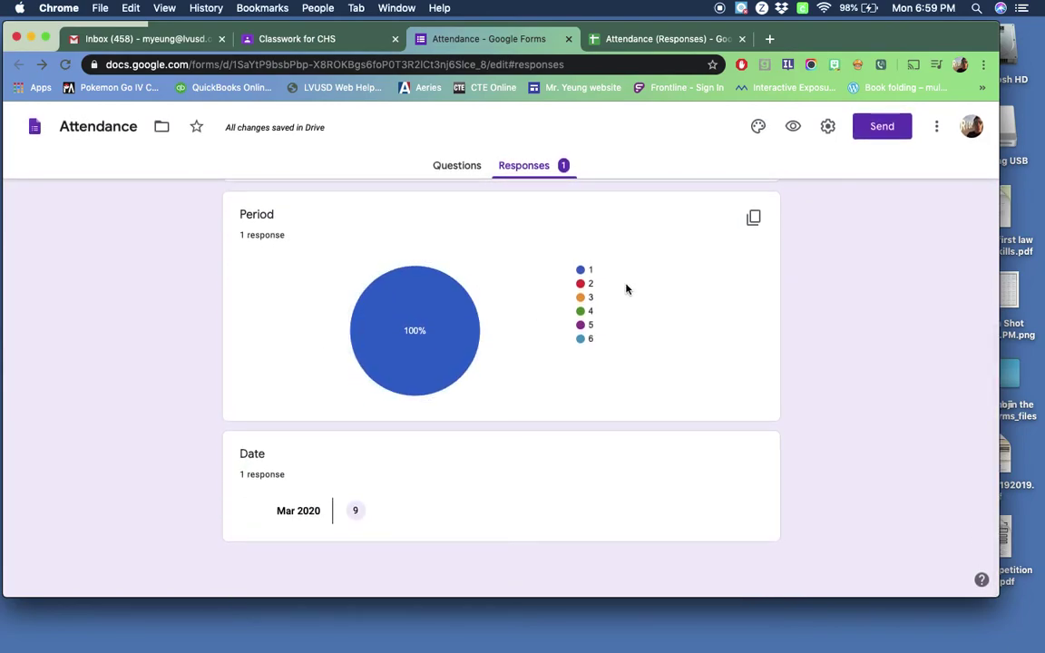
pyautogui.moveTo(419, 396)
pyautogui.click(628, 40)
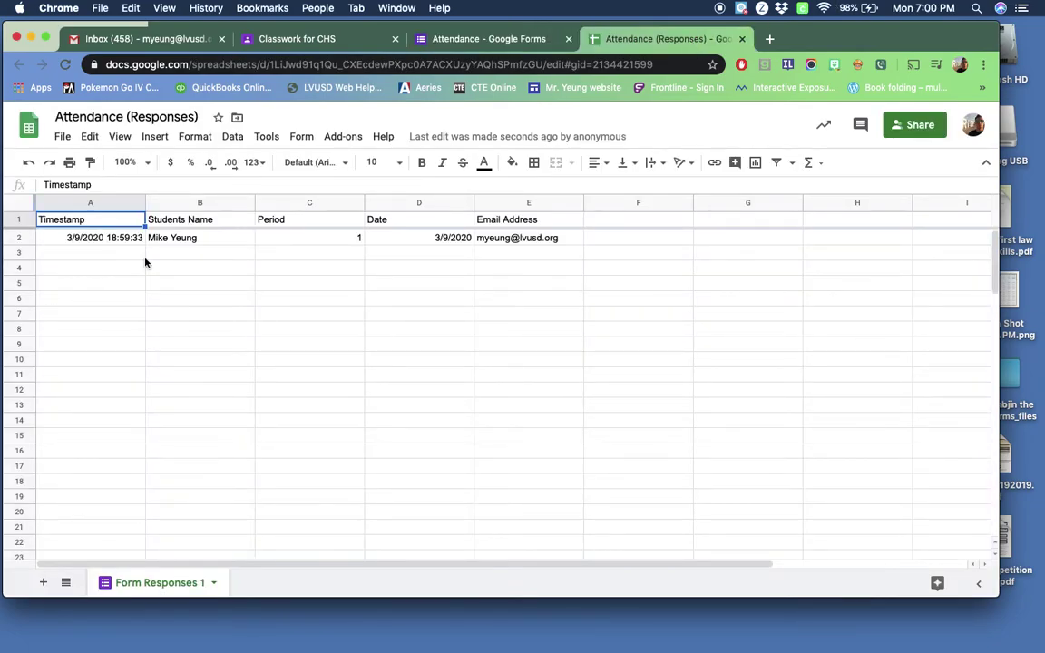
# Step: Check the test response's timestamp, name, period, date and email in cells A2–E2
pyautogui.click(99, 201)
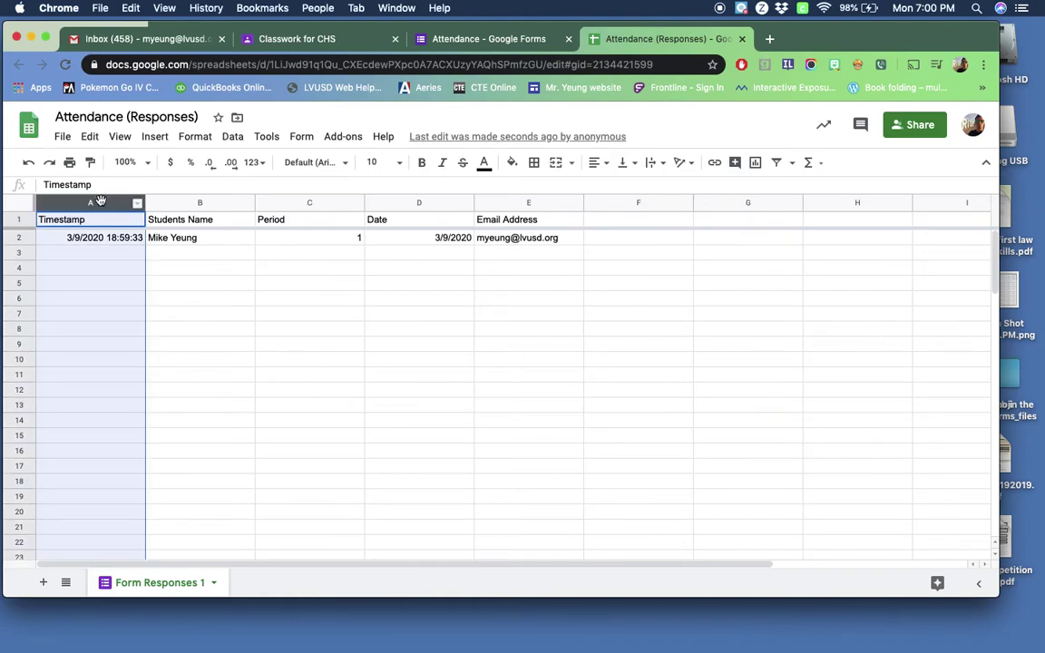
pyautogui.click(71, 254)
pyautogui.click(64, 237)
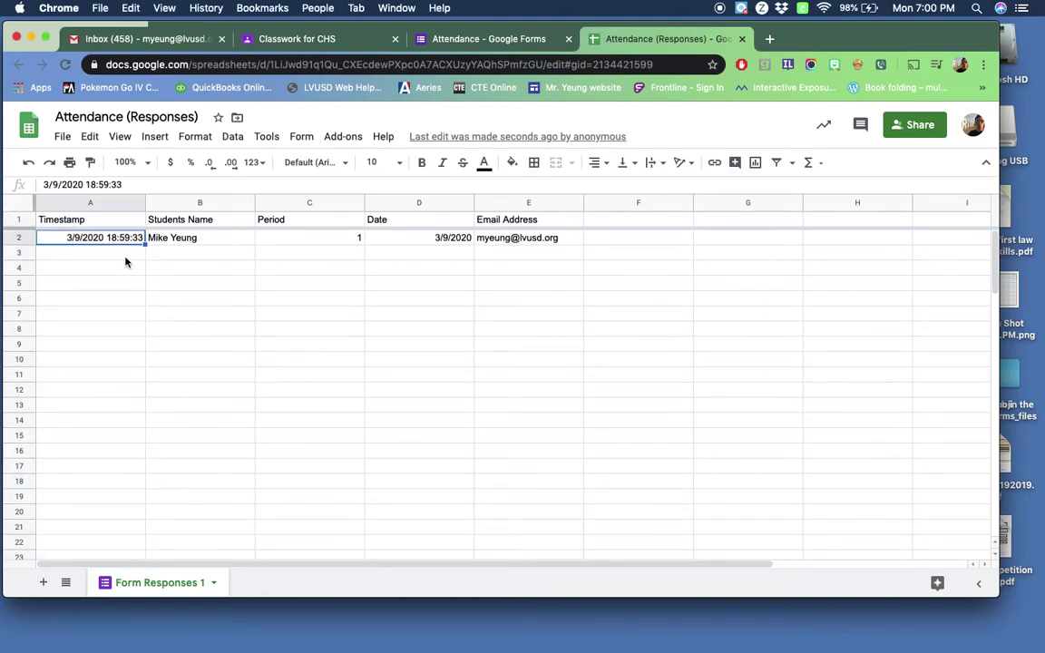
pyautogui.click(197, 238)
pyautogui.click(309, 237)
pyautogui.click(417, 237)
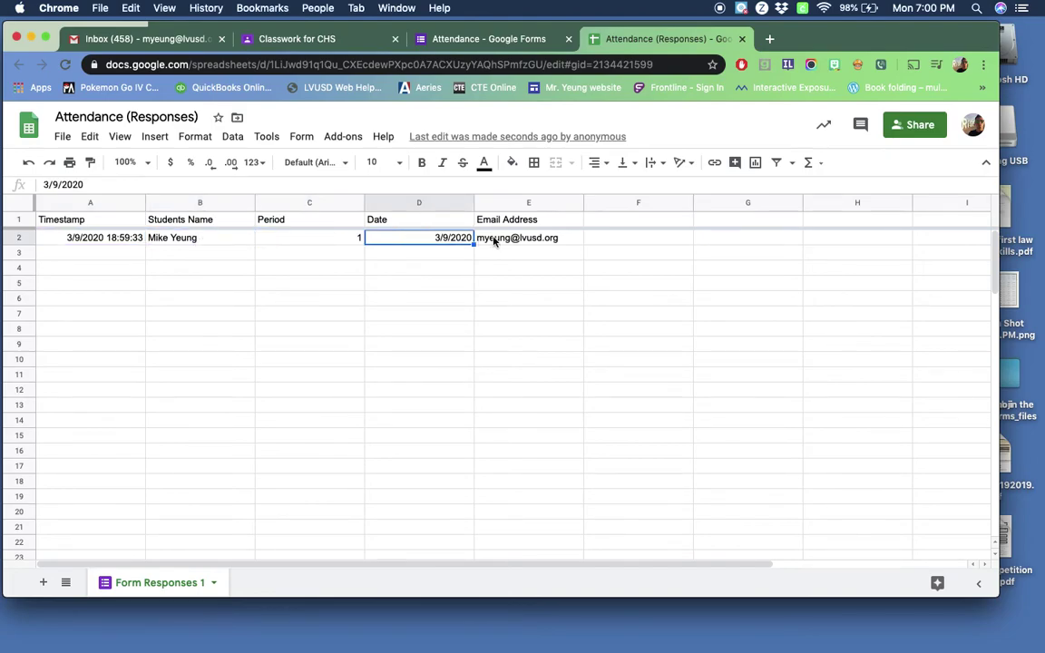
pyautogui.click(490, 238)
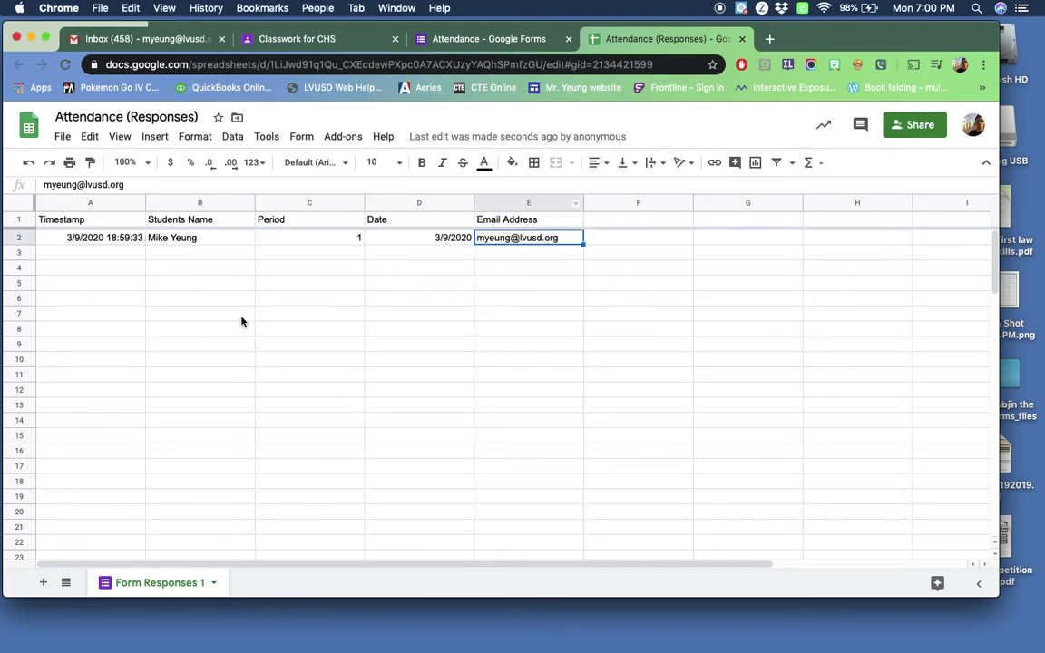
pyautogui.click(92, 201)
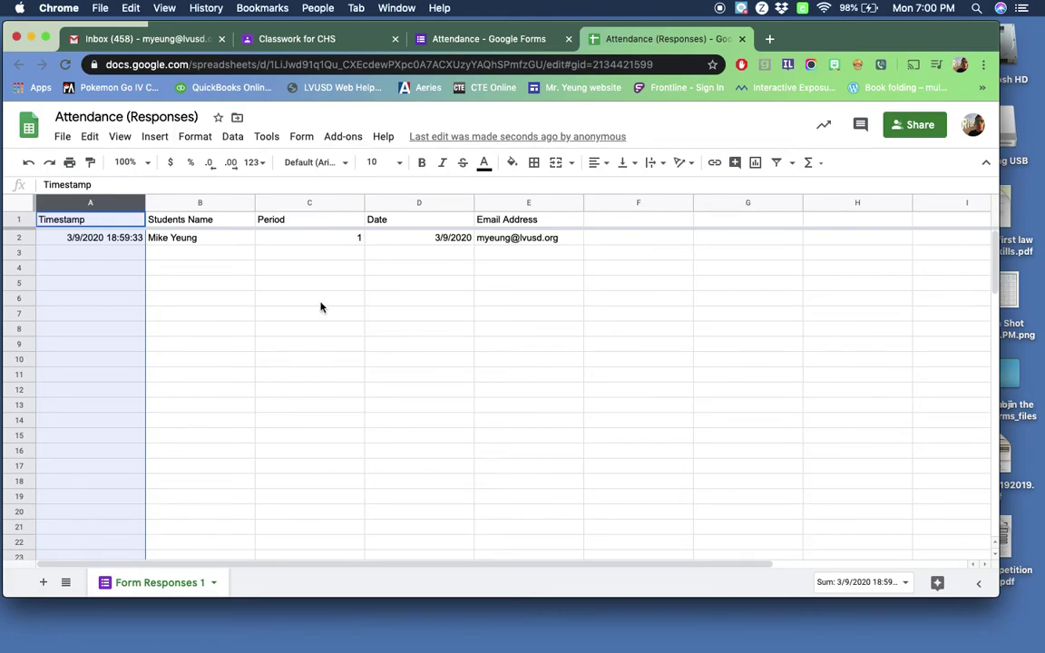
# Step: Back in the form's Questions, review the Students Name type options without changing Short answer
pyautogui.click(499, 41)
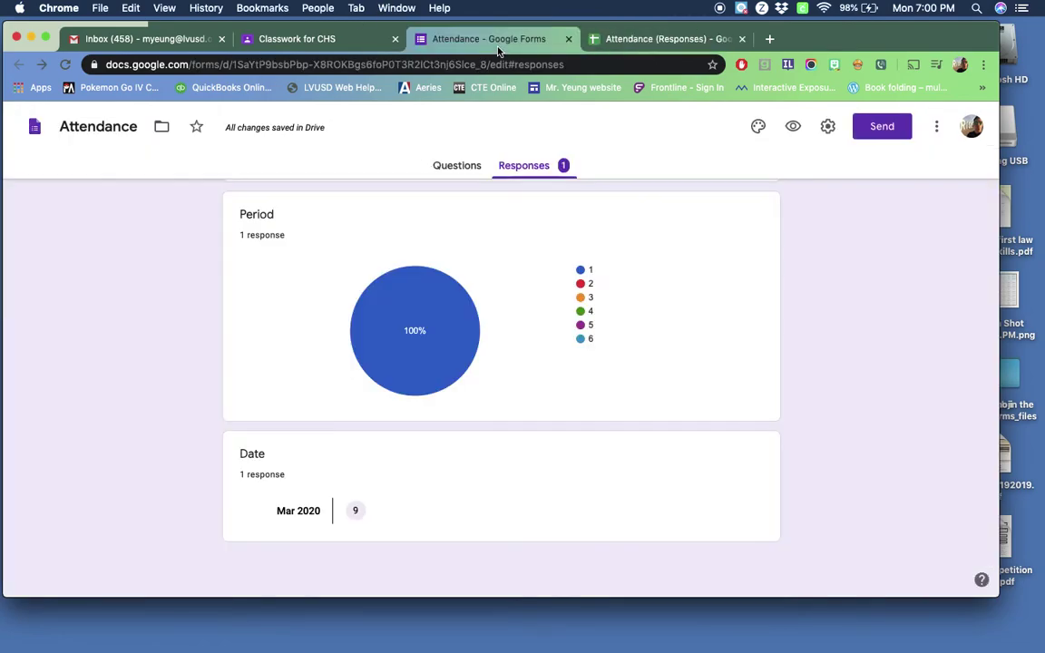
pyautogui.click(443, 166)
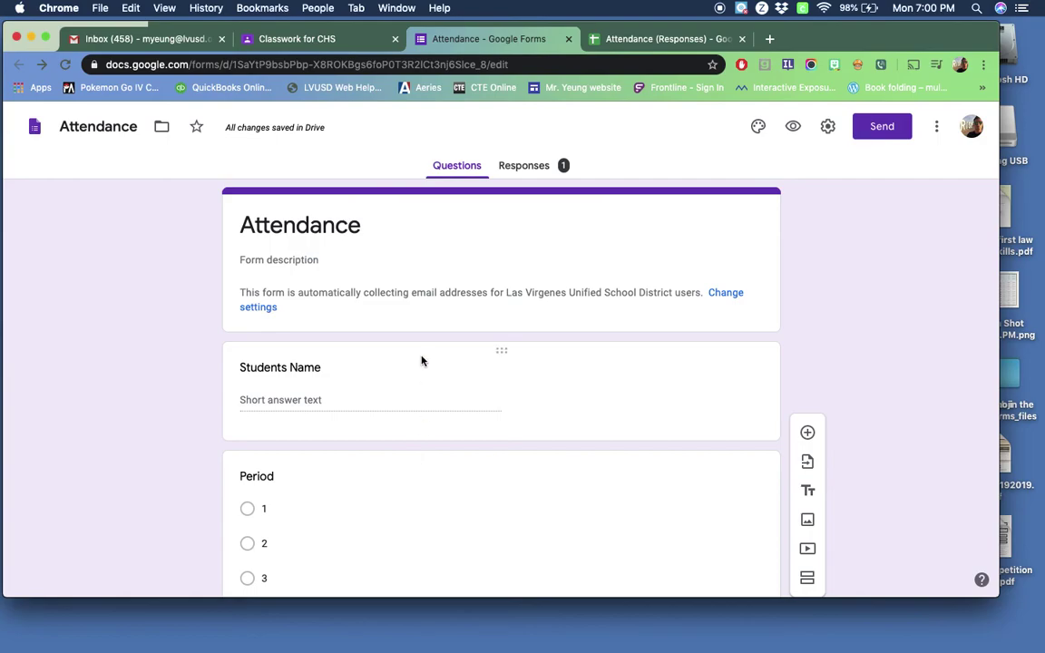
pyautogui.click(567, 391)
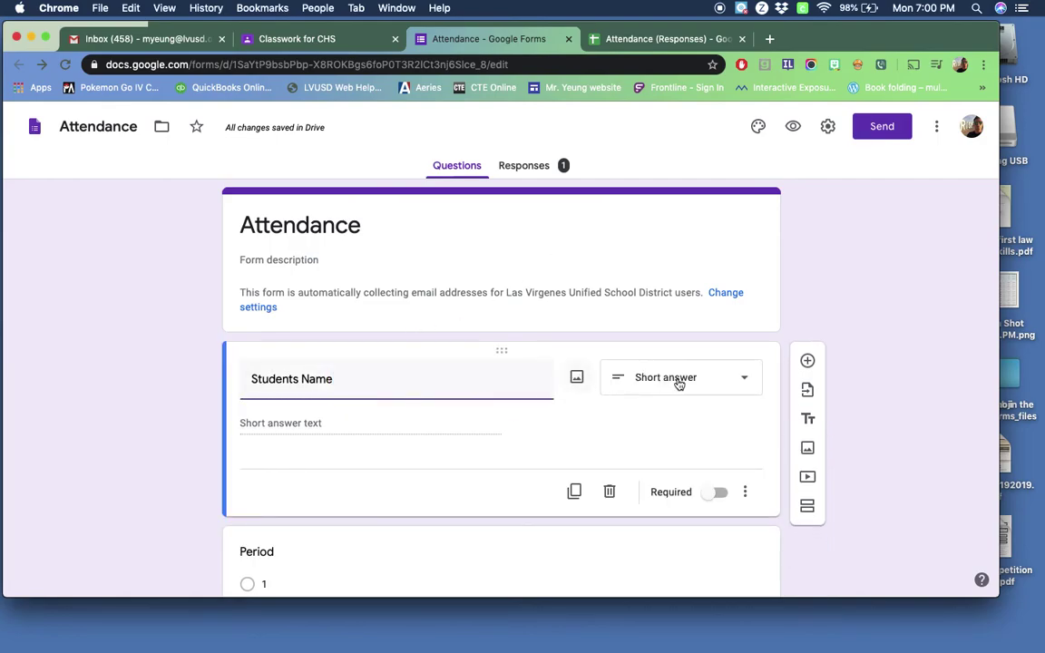
pyautogui.click(746, 380)
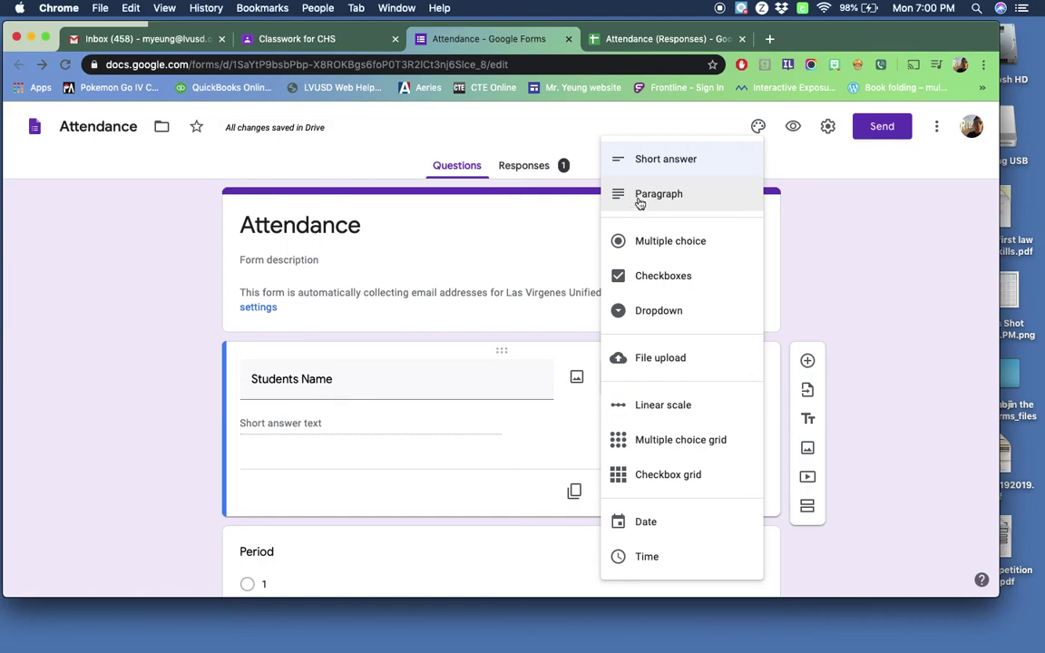
pyautogui.click(875, 269)
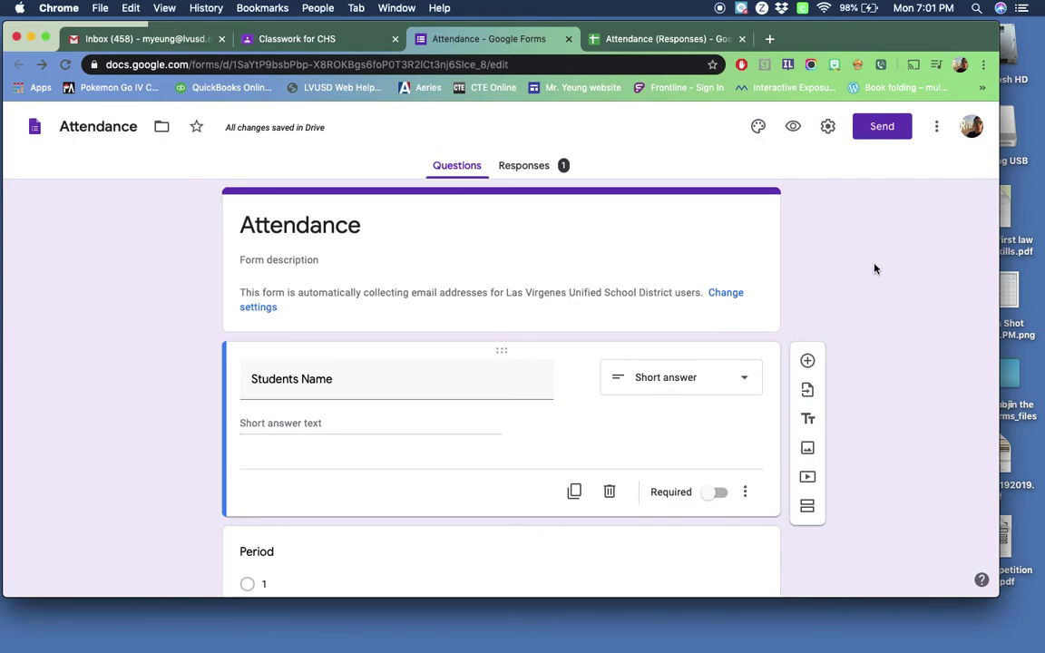
pyautogui.scroll(-5, 436, 389)
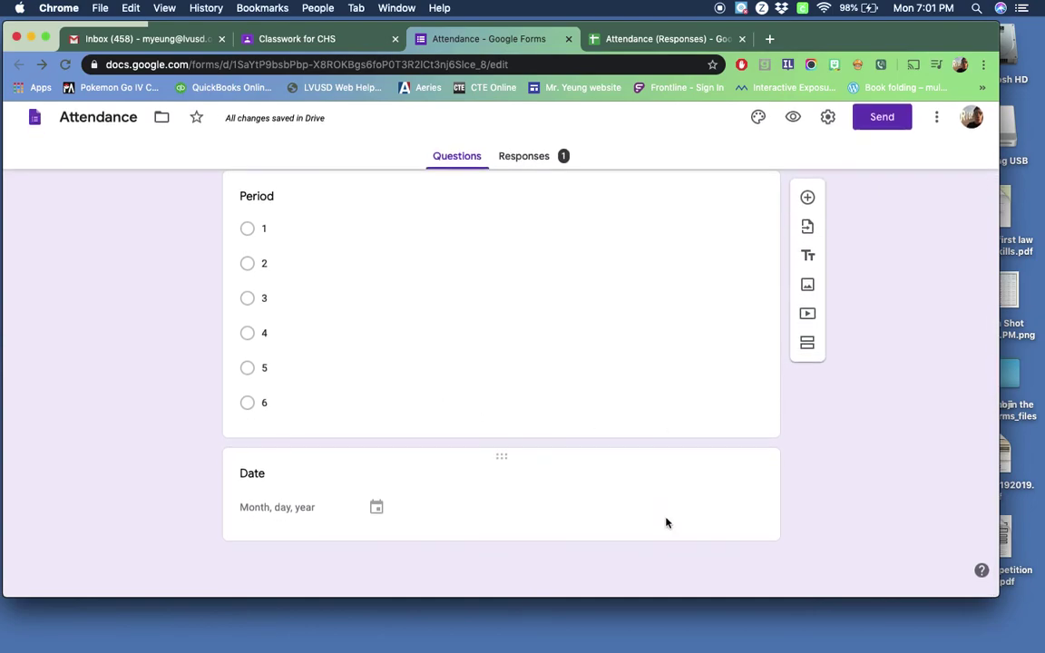
pyautogui.scroll(5, 665, 523)
pyautogui.scroll(-2, 671, 518)
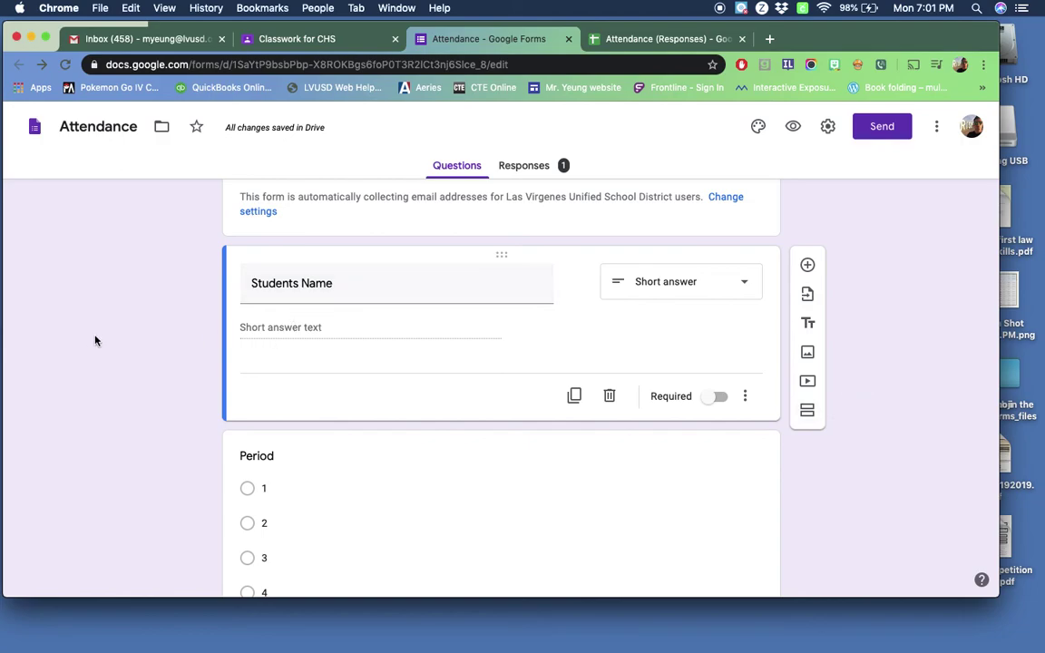
pyautogui.scroll(2, 95, 341)
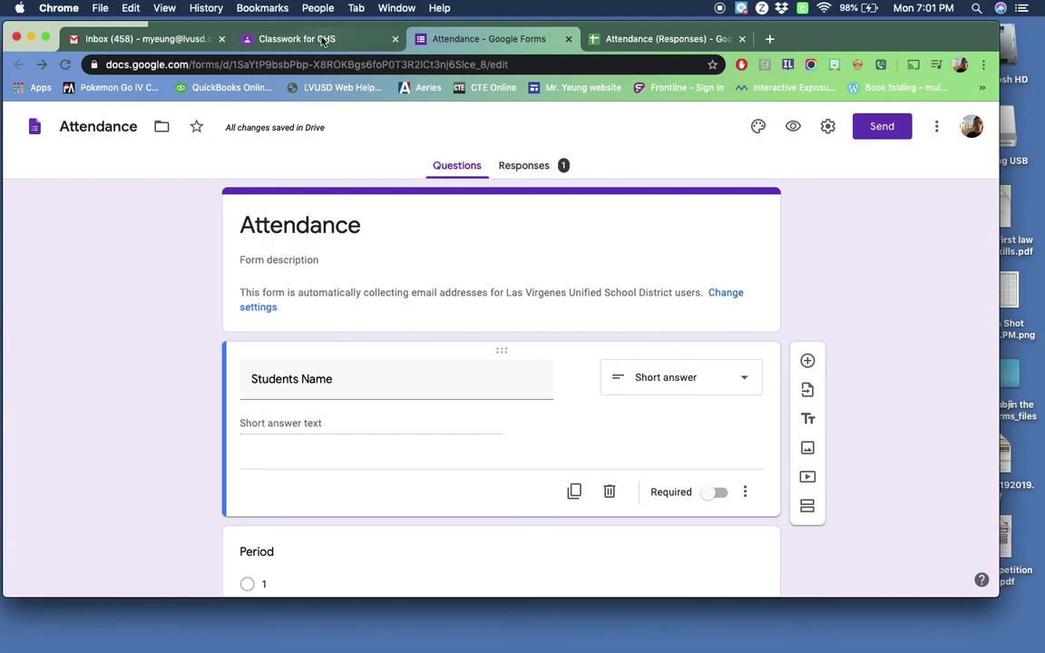
pyautogui.click(292, 38)
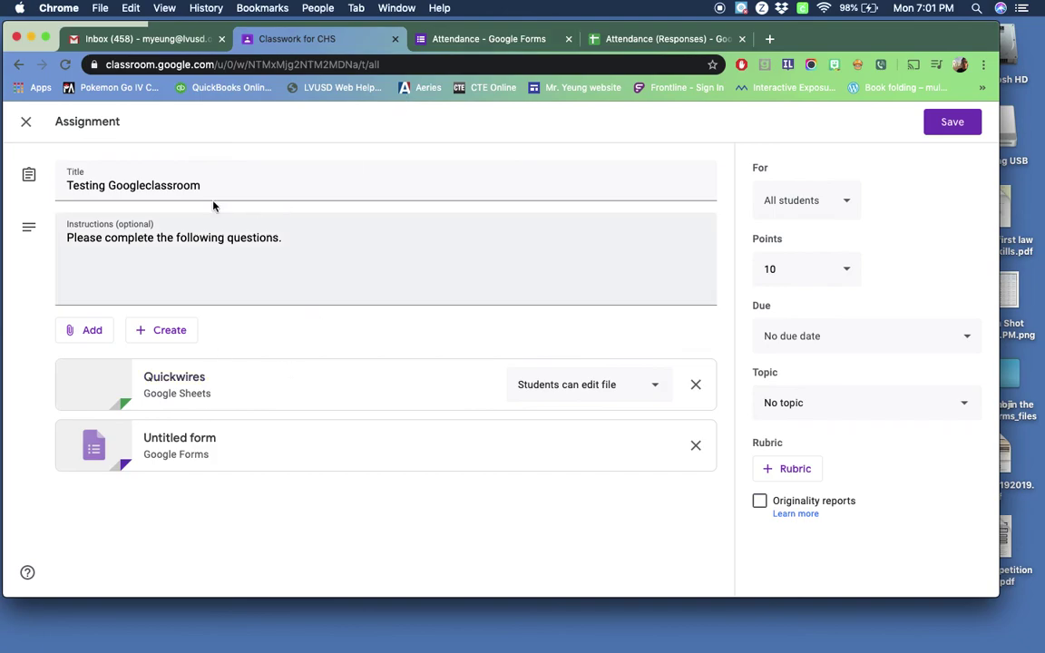